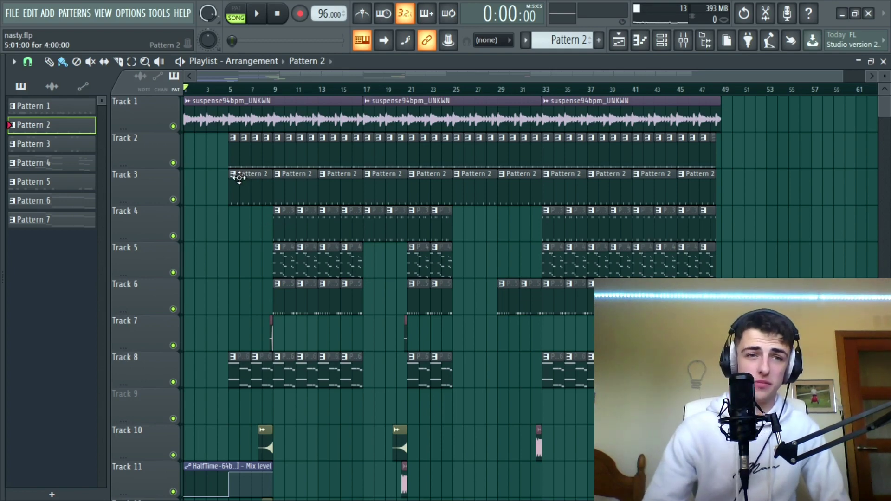
- Solo Track 1 to hear the suspense94bpm_UNKWN loop from the start, and restore all the other playlist tracks
scroll(238, 179, "down", 1)
scroll(237, 180, "up", 1)
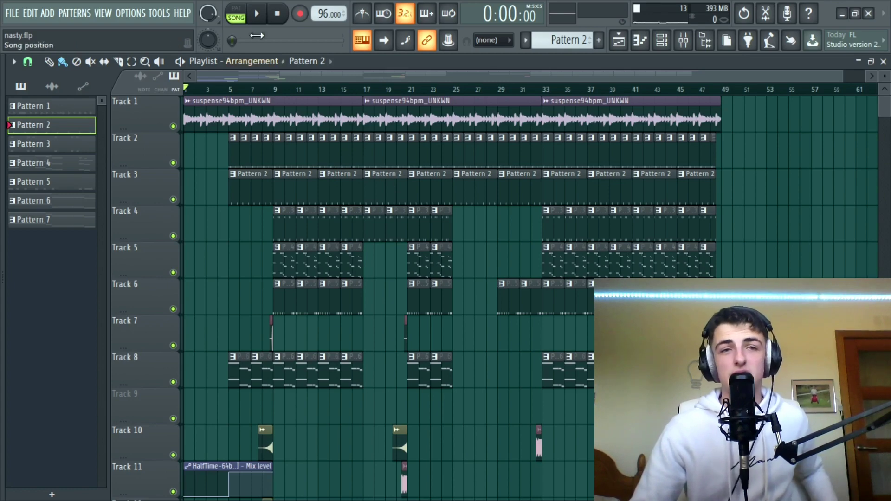
right_click(173, 126)
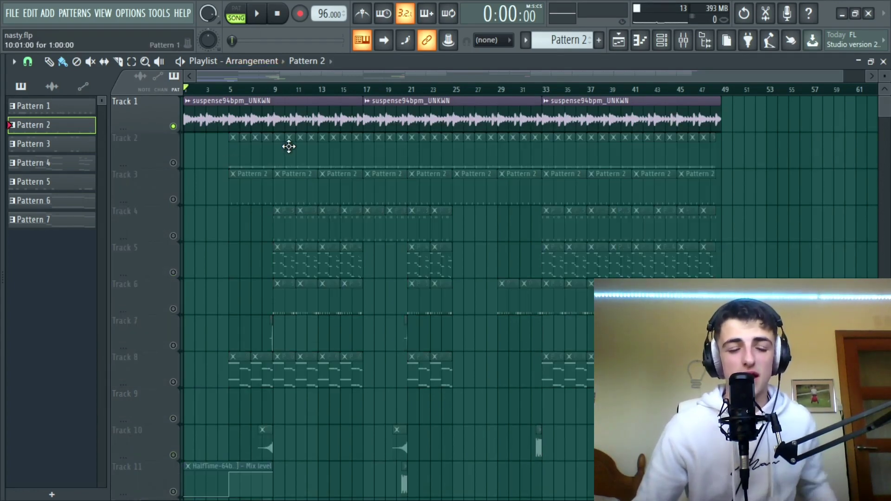
scroll(182, 163, "up", 3)
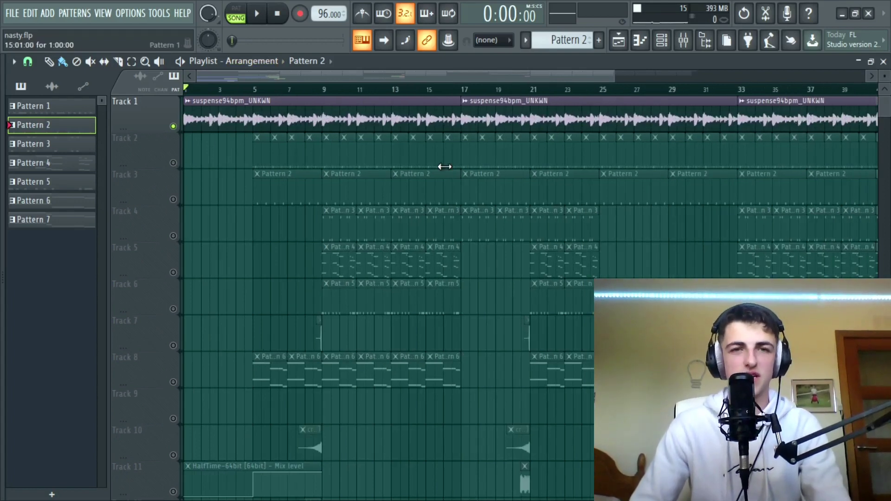
left_click(261, 15)
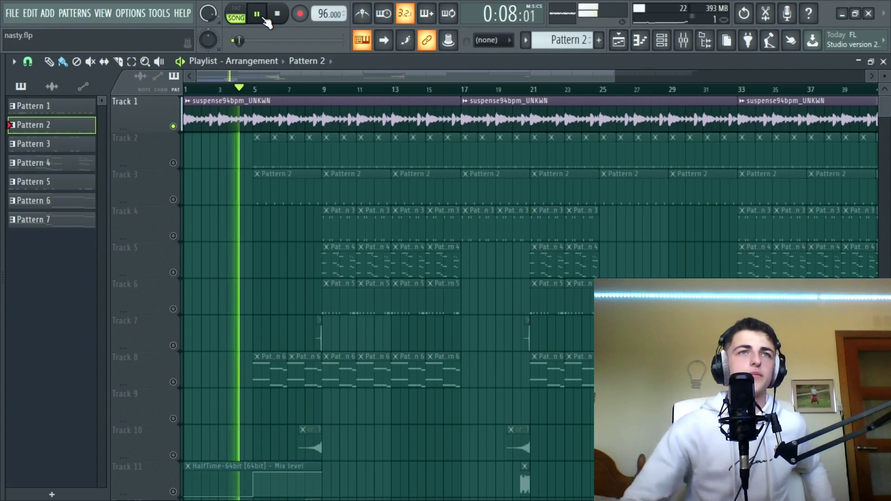
left_click(277, 14)
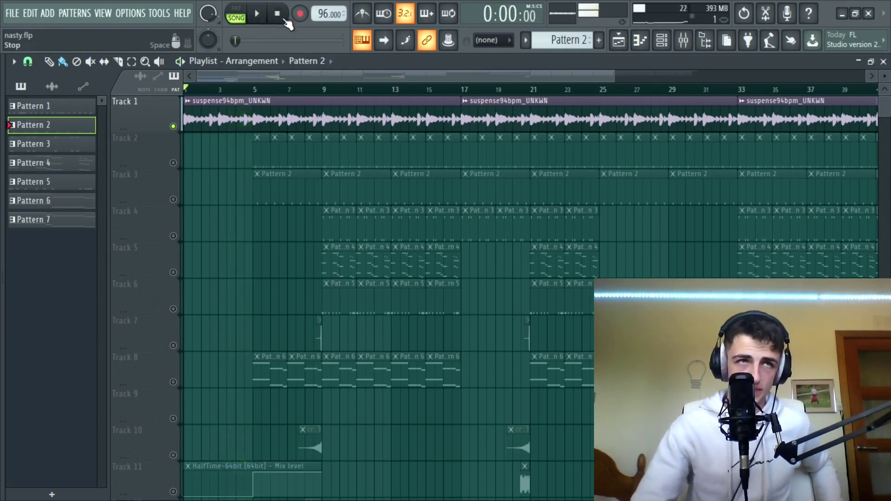
right_click(169, 127)
key("Escape")
right_click(174, 126)
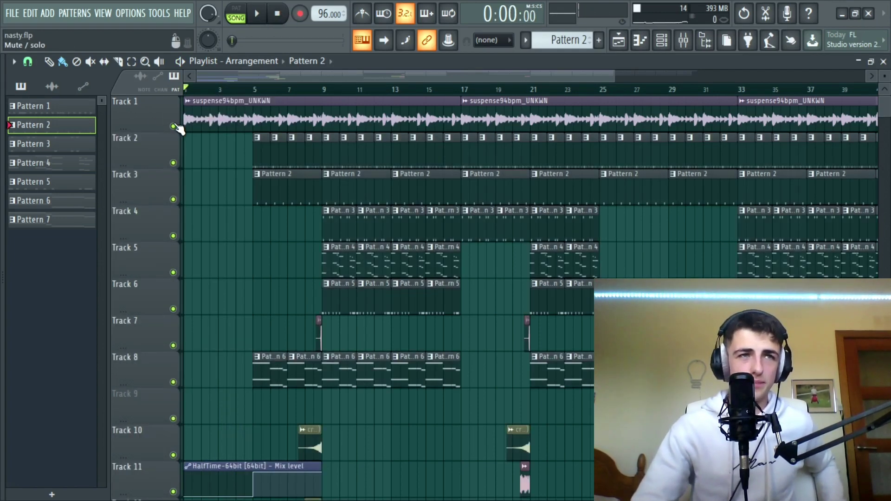
- Open the Migos_HiHat notes of Pattern 1 in the piano roll and play the pattern on its own
left_click(640, 39)
left_click(662, 39)
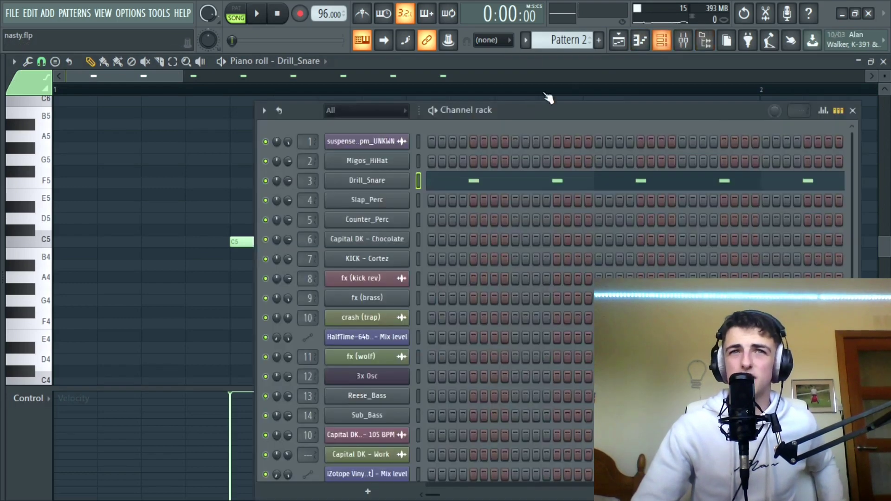
scroll(568, 40, "up", 1)
right_click(406, 161)
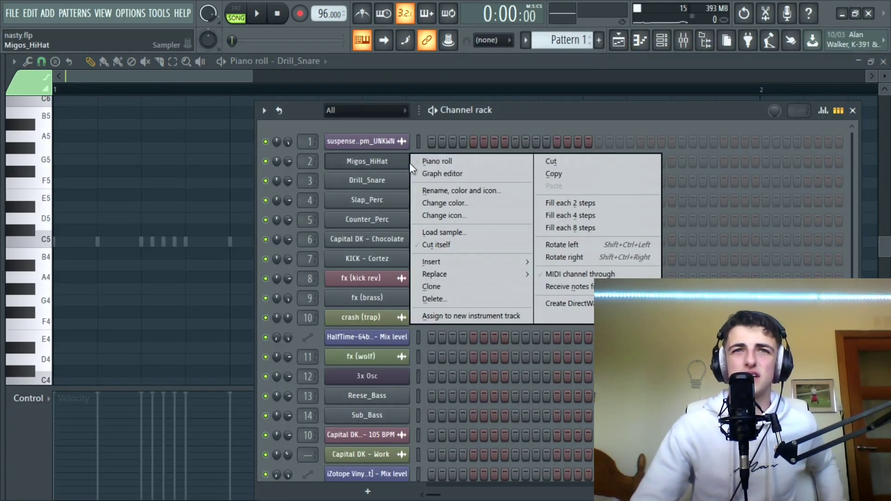
left_click(431, 161)
left_click_drag(249, 75, 322, 76)
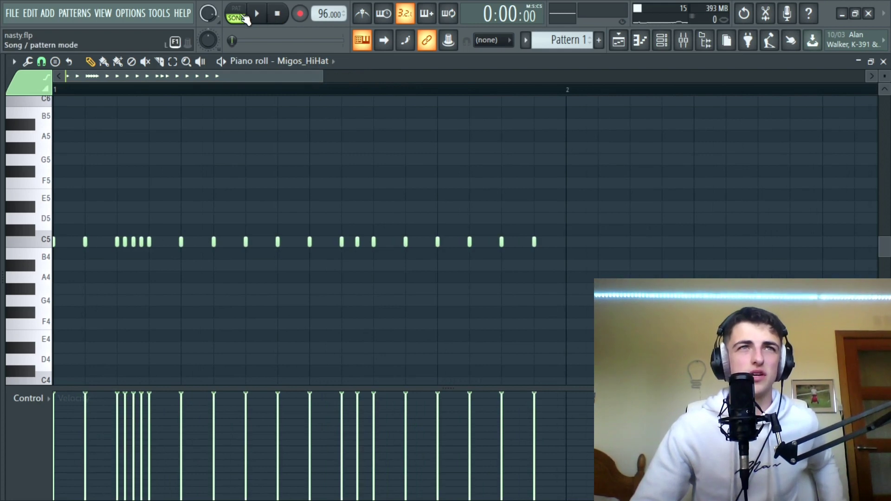
left_click(257, 14)
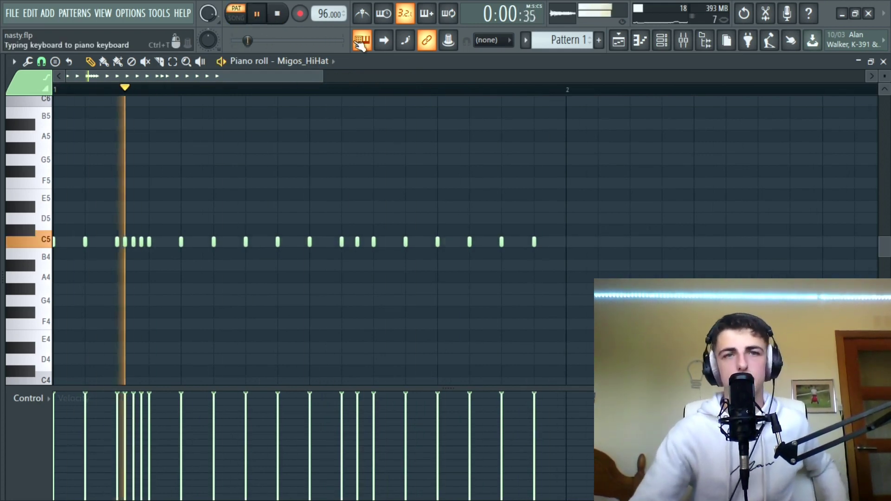
left_click(277, 14)
- Switch to Pattern 2 and audition the Drill_Snare sample in its channel settings
left_click(661, 41)
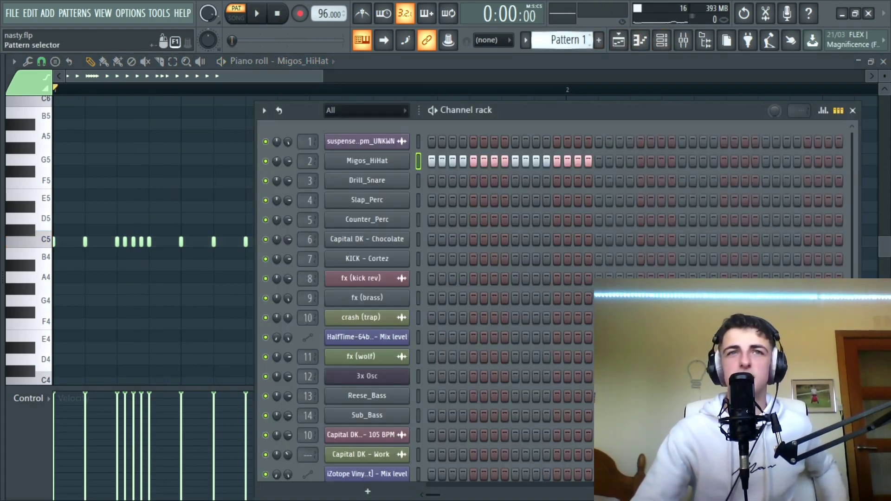
scroll(582, 38, "down", 1)
left_click(367, 183)
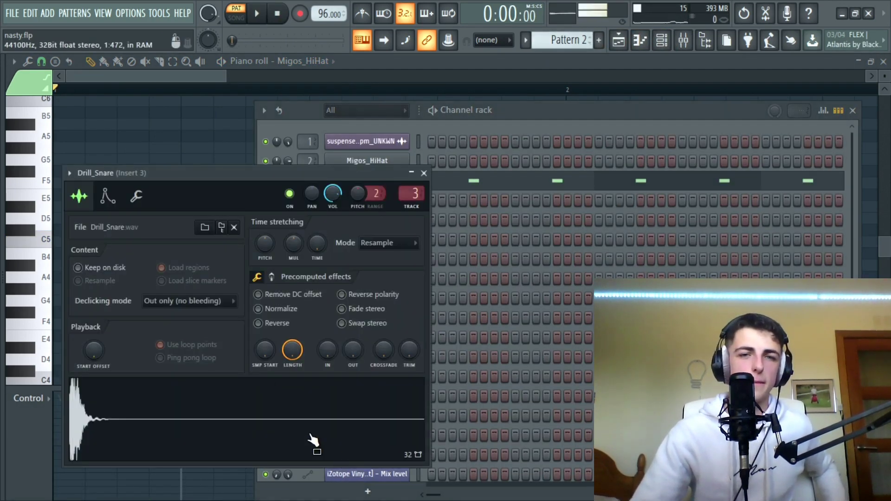
left_click(424, 174)
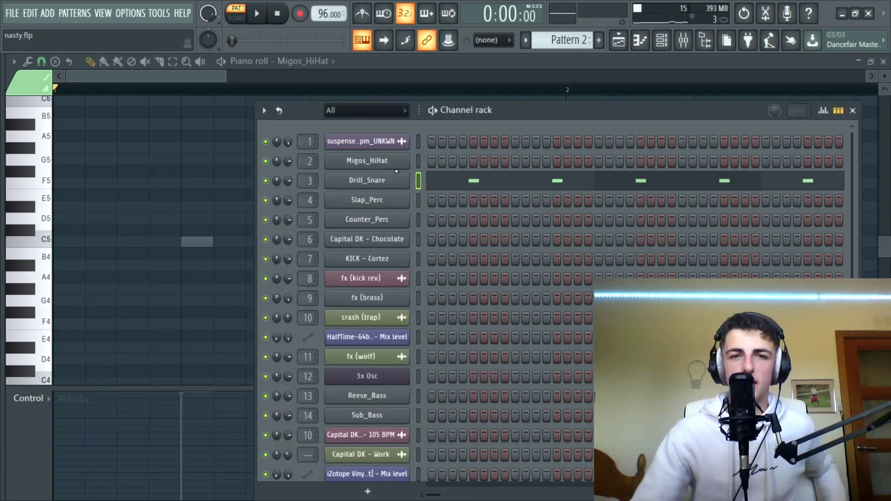
- Show all the Drill_Snare notes of Pattern 2 in the piano roll, play them, and return to song mode
right_click(381, 185)
left_click(413, 181)
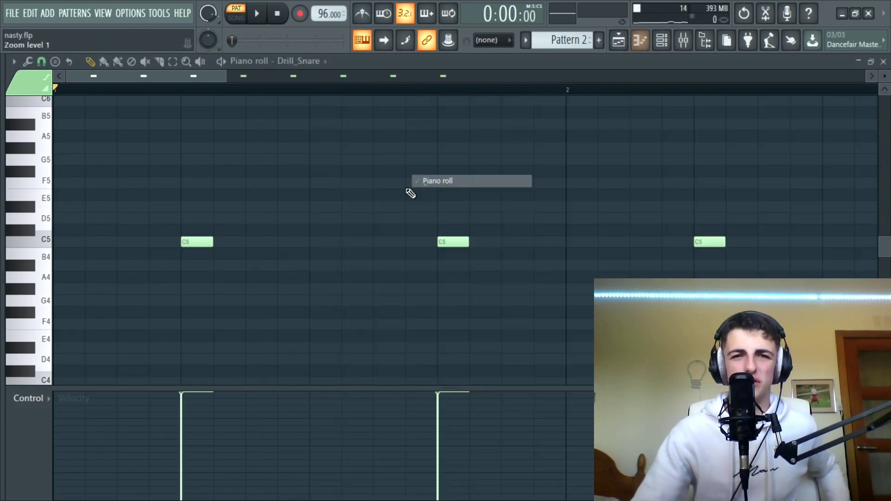
left_click_drag(225, 82, 547, 82)
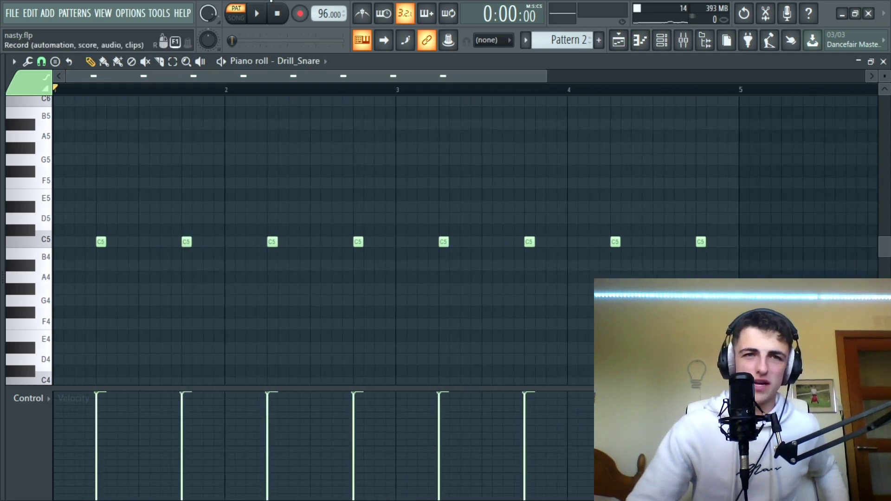
left_click(256, 13)
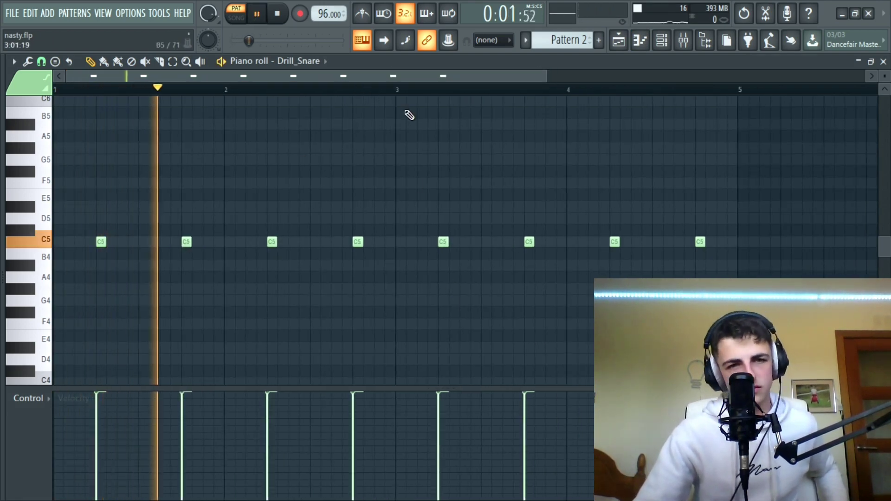
left_click(289, 14)
left_click(236, 18)
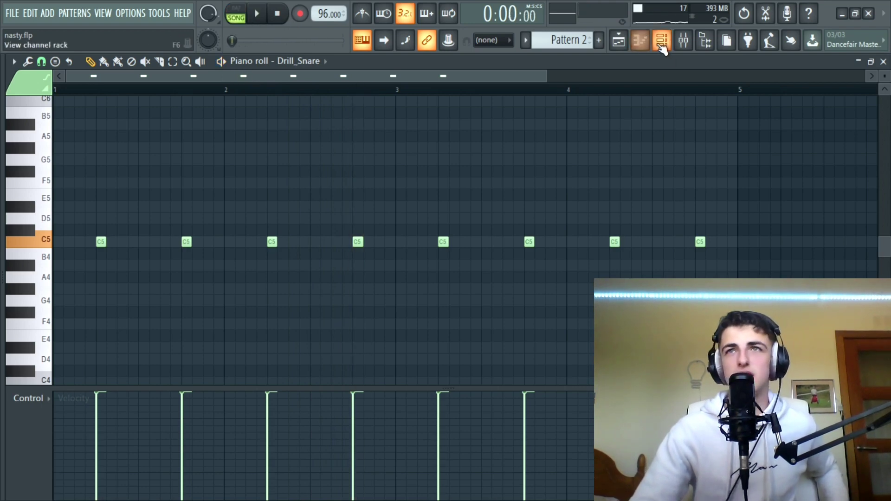
- Switch to Pattern 3 and view the Slap_Perc notes in the piano roll
left_click(660, 46)
scroll(566, 40, "down", 1)
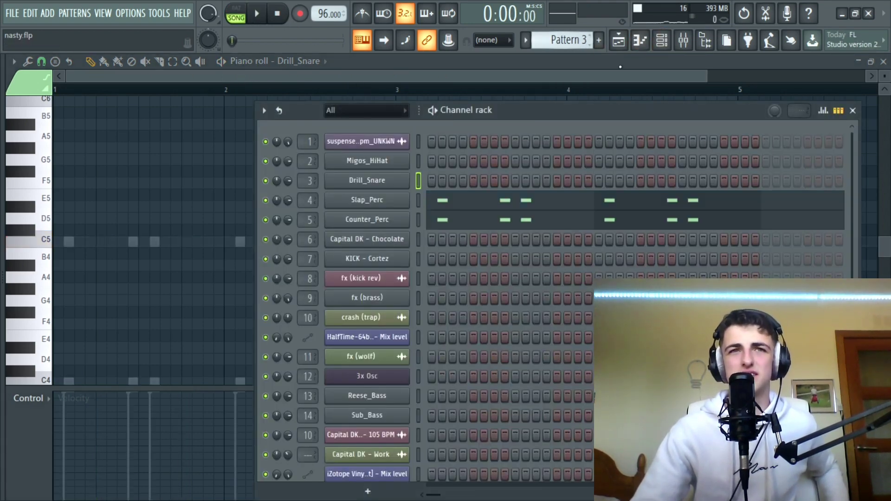
right_click(392, 209)
left_click(438, 201)
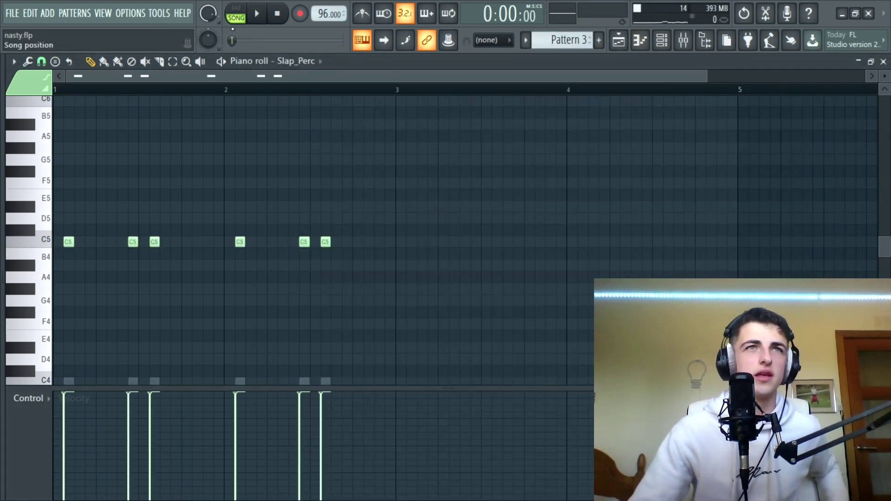
- Audition the Slap_Perc and Counter_Perc samples in their channel settings, closing each one
left_click(660, 46)
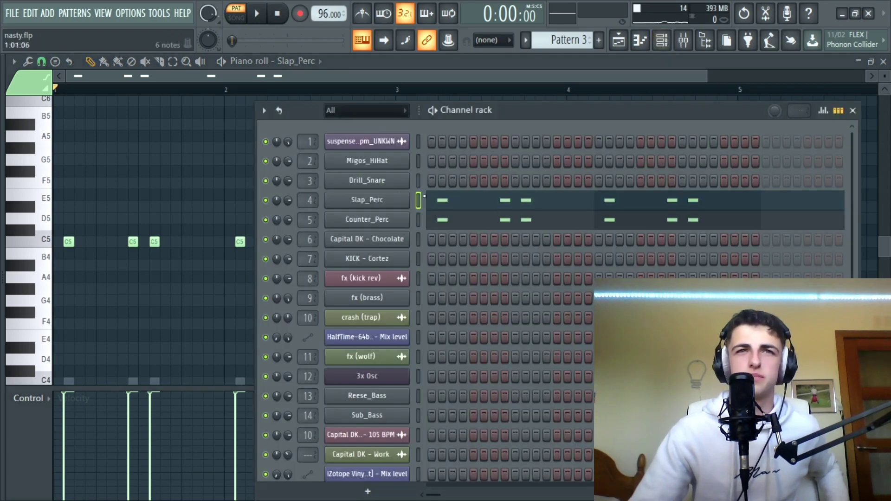
left_click(392, 199)
left_click_drag(326, 190, 515, 147)
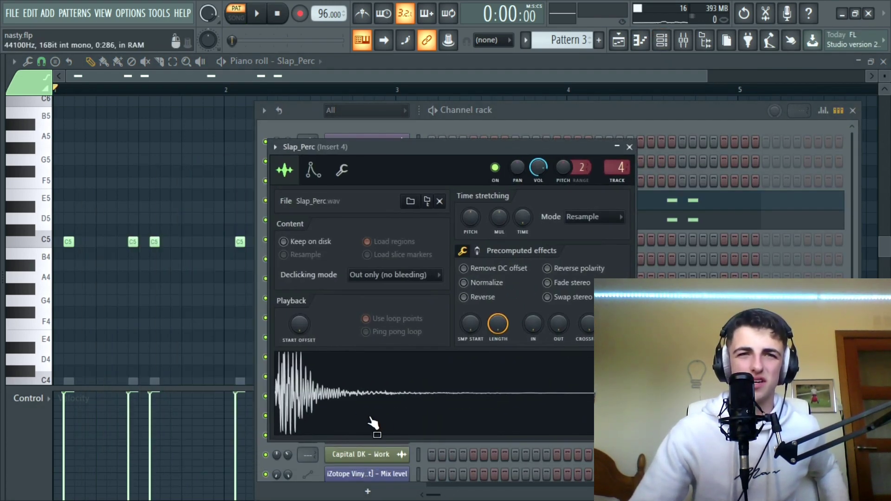
left_click(629, 147)
left_click(394, 219)
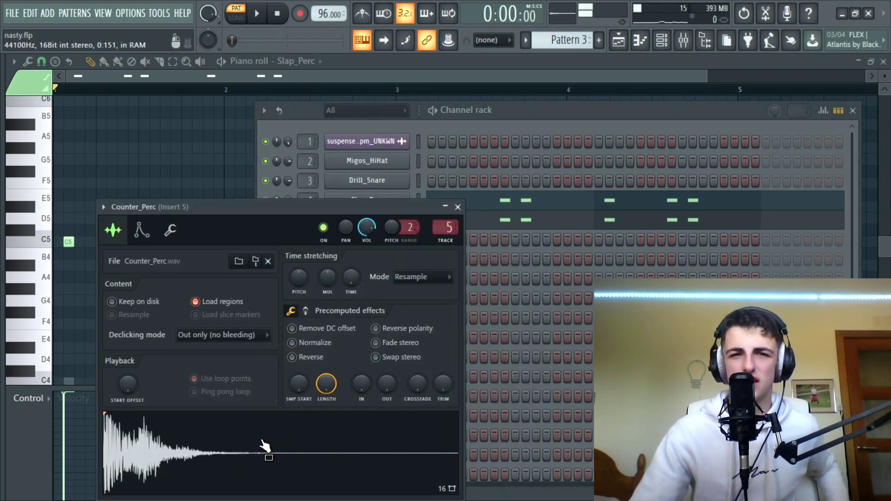
left_click(457, 207)
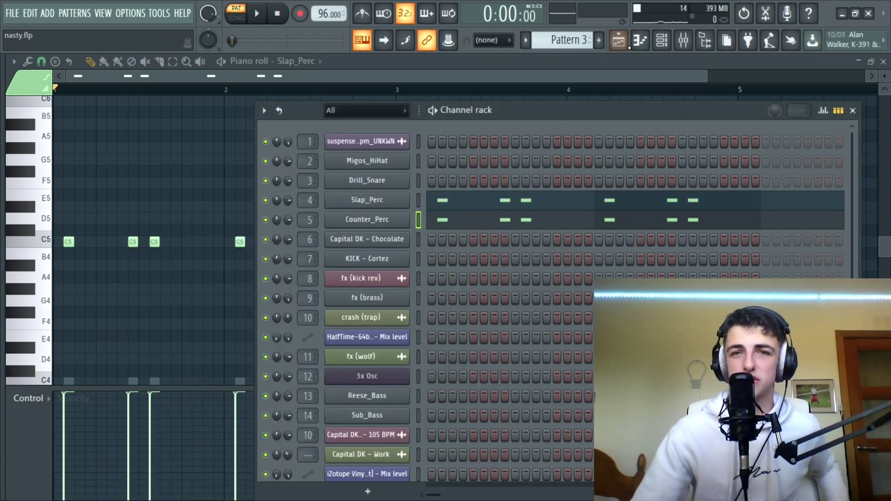
- Bring up the playlist and the channel rack, and play Pattern 3 with both percussion channels
left_click(619, 40)
left_click(665, 48)
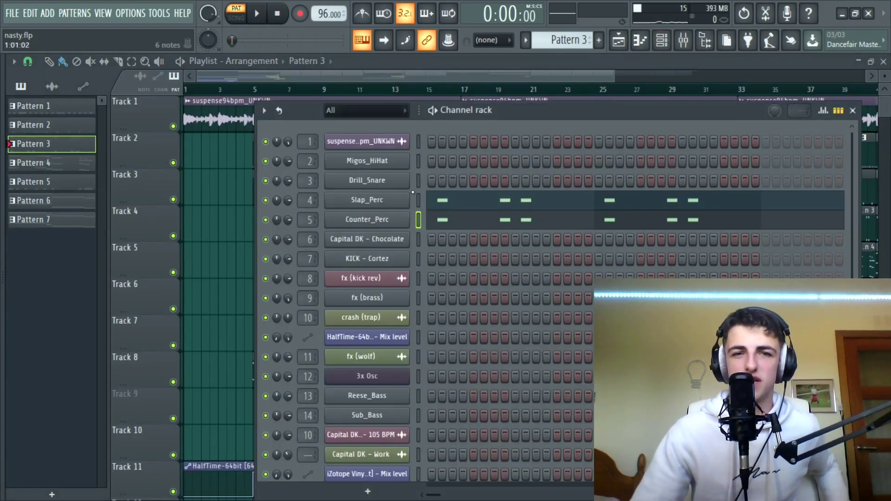
right_click(406, 200)
left_click(276, 30)
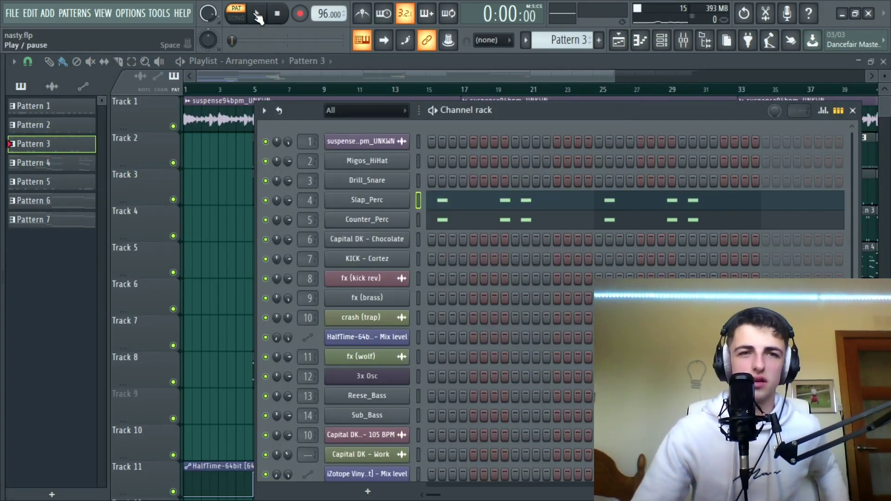
left_click(257, 16)
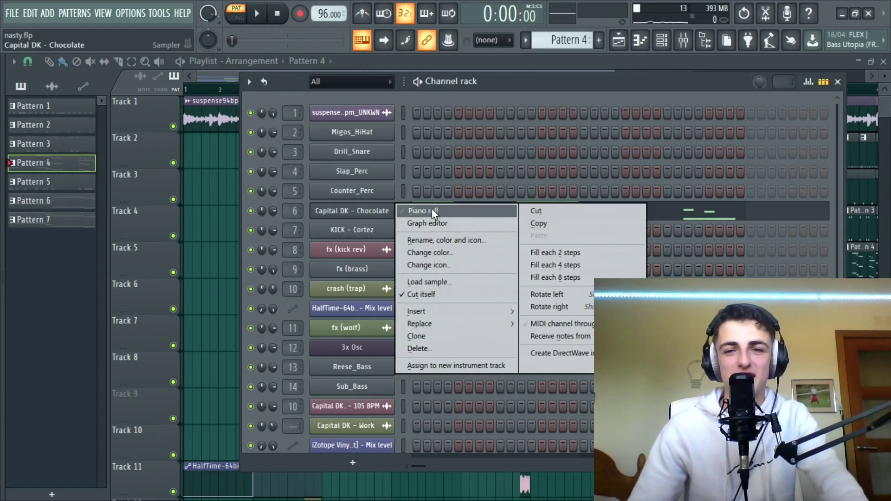
- Play Pattern 4 while viewing the Capital DK - Chocolate notes in the piano roll
left_click(667, 99)
left_click_drag(663, 86, 635, 89)
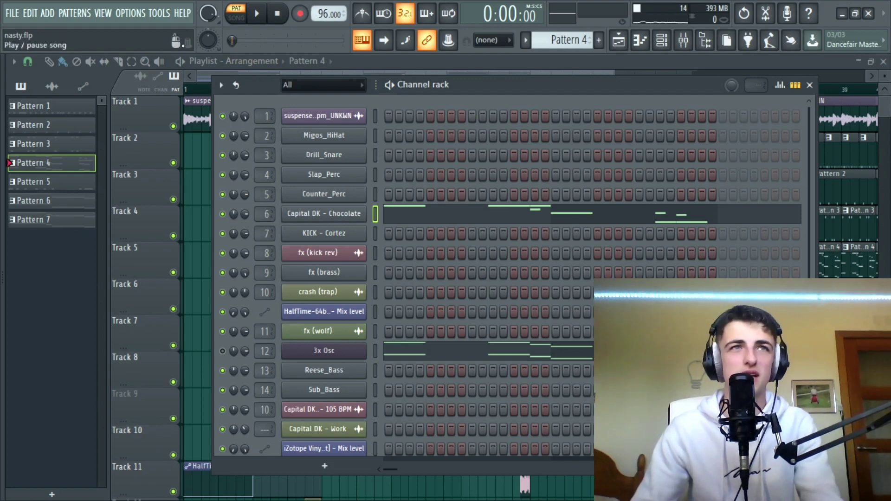
left_click(258, 14)
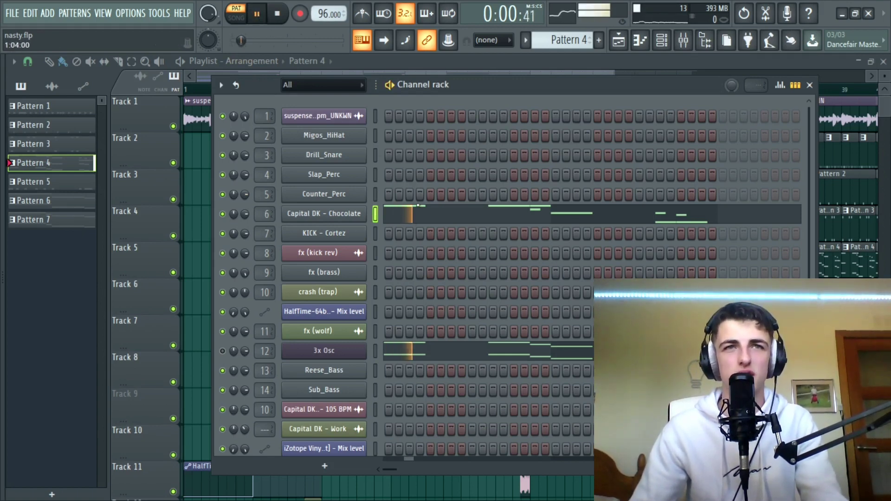
right_click(365, 212)
left_click(394, 214)
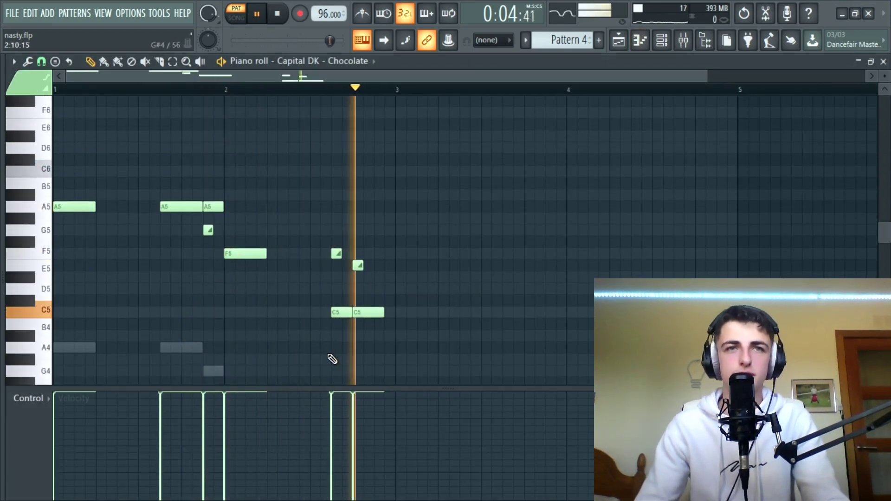
left_click(279, 18)
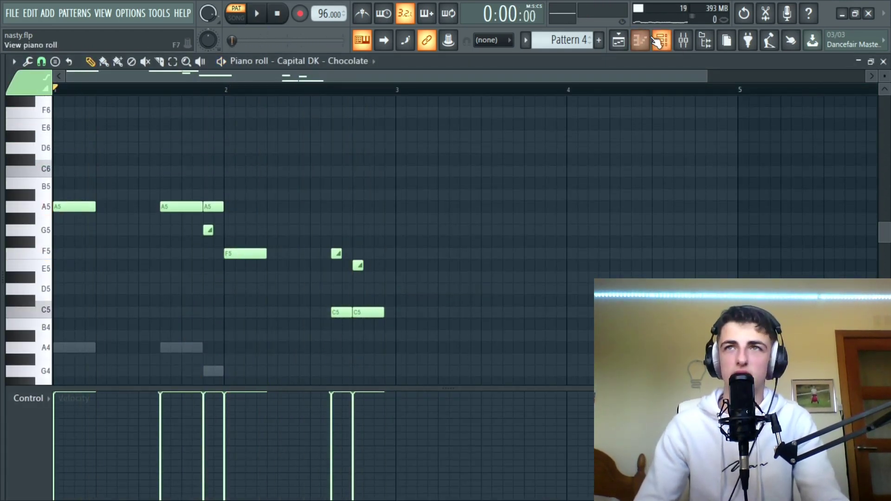
- Bring up the channel rack and view Pattern 4's 3x Osc notes in the piano roll
left_click(662, 40)
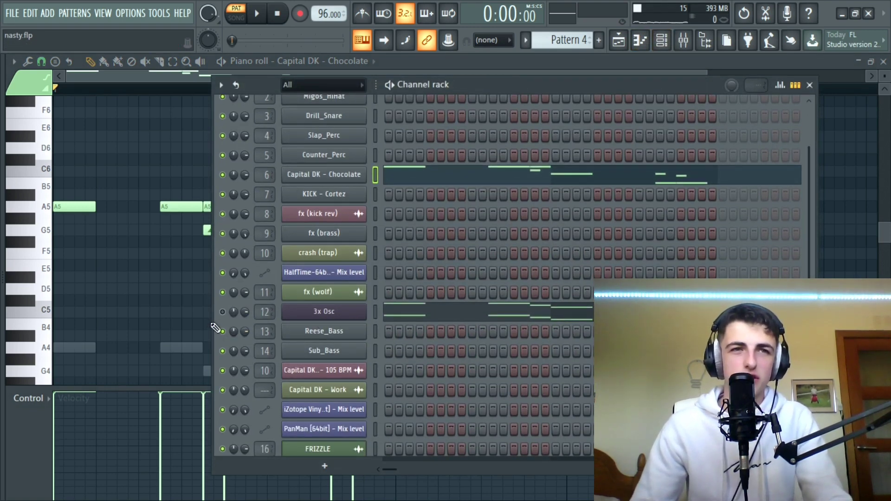
right_click(360, 313)
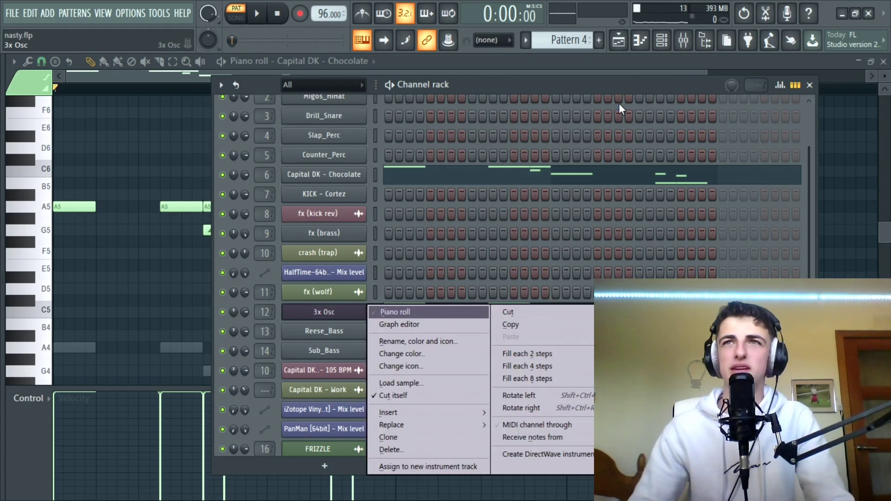
left_click(401, 317)
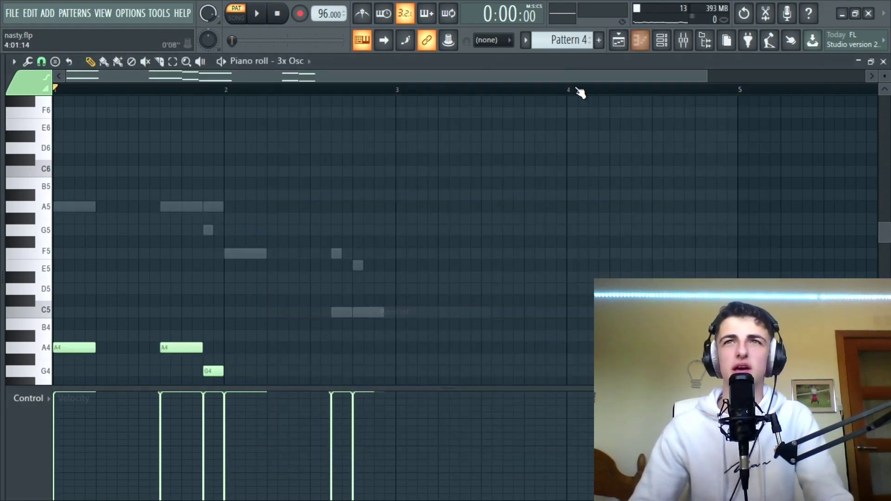
- Play Pattern 4 with the channel rack showing the Capital DK - Chocolate and 3x Osc channels, and stop playback
left_click(667, 41)
key("space")
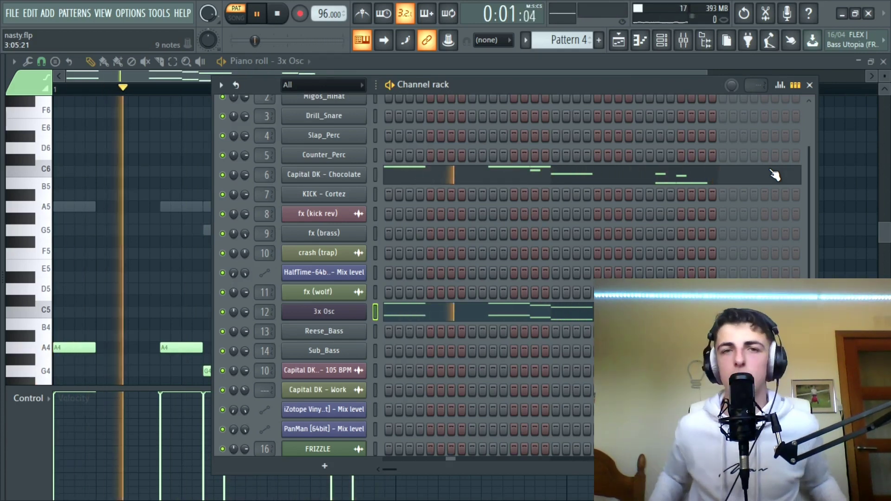
scroll(125, 237, "down", 3)
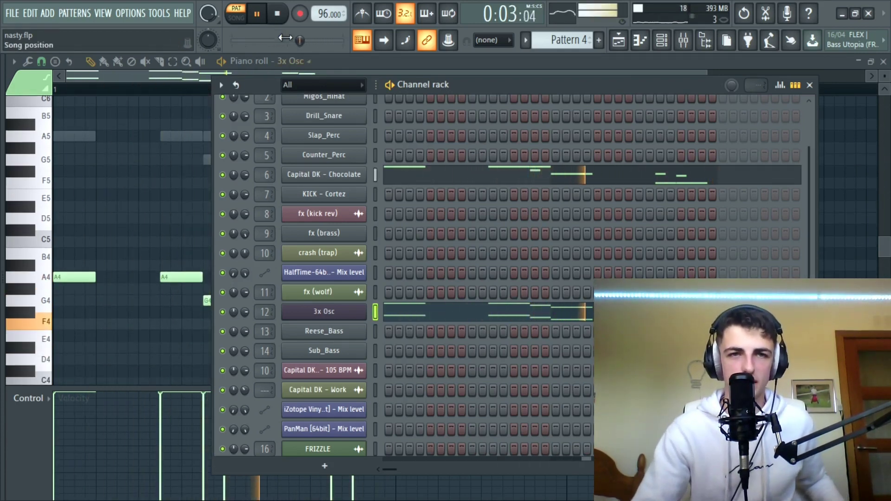
key("space")
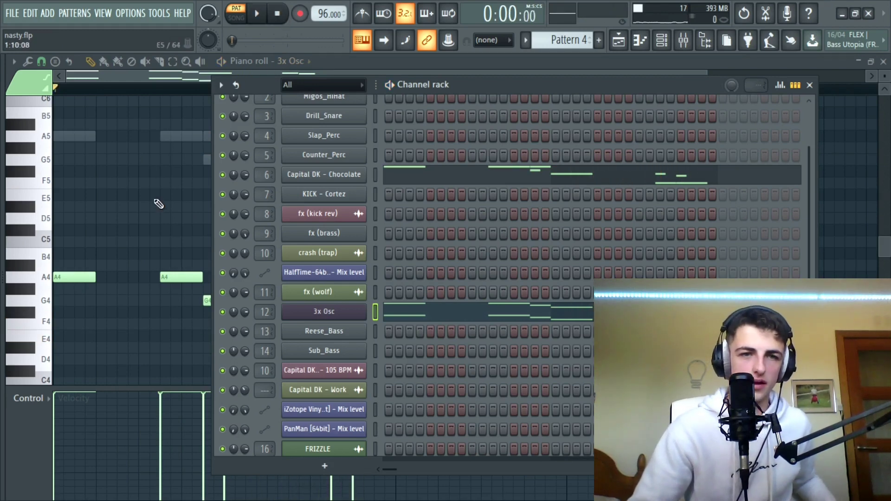
- Compare the full 3x Osc notes and switch the piano roll to the Capital DK - Chocolate channel
key("F6")
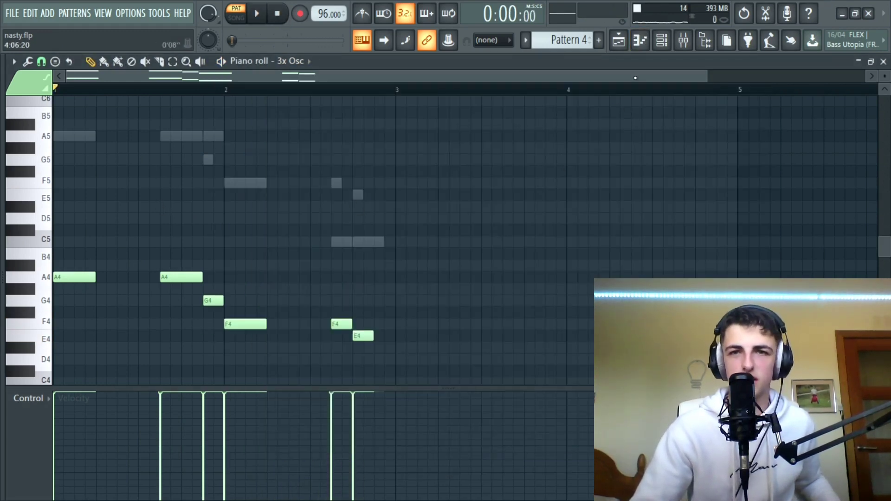
key("F6")
right_click(372, 174)
left_click(385, 175)
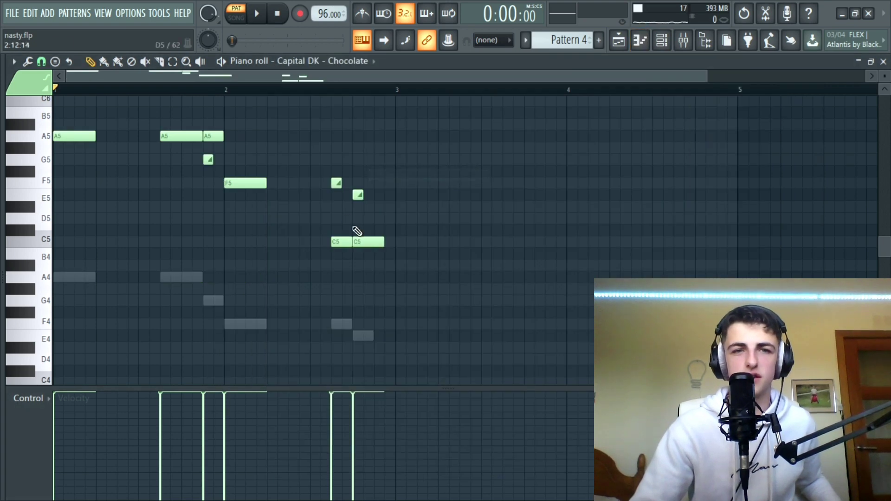
- Examine the Capital DK - Chocolate slide notes up close, and return to an overview of the whole pattern
scroll(349, 259, "up", 3)
scroll(159, 247, "up", 4)
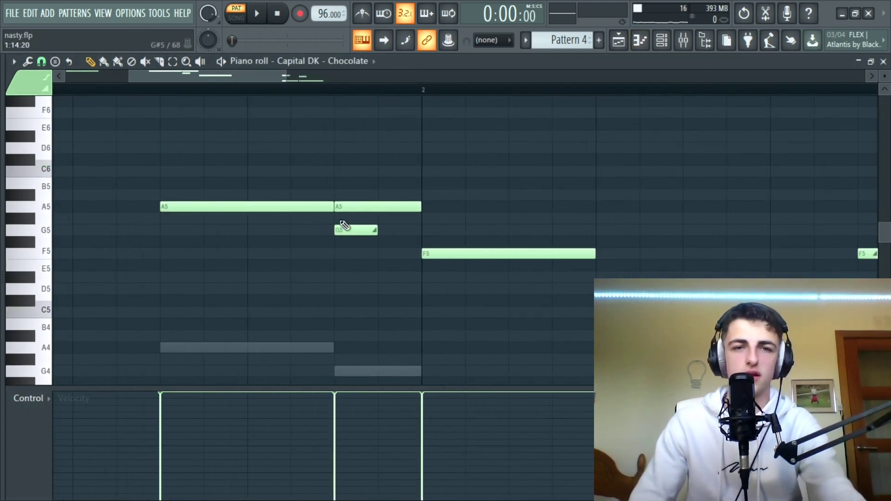
scroll(330, 185, "down", 5)
scroll(124, 215, "up", 2)
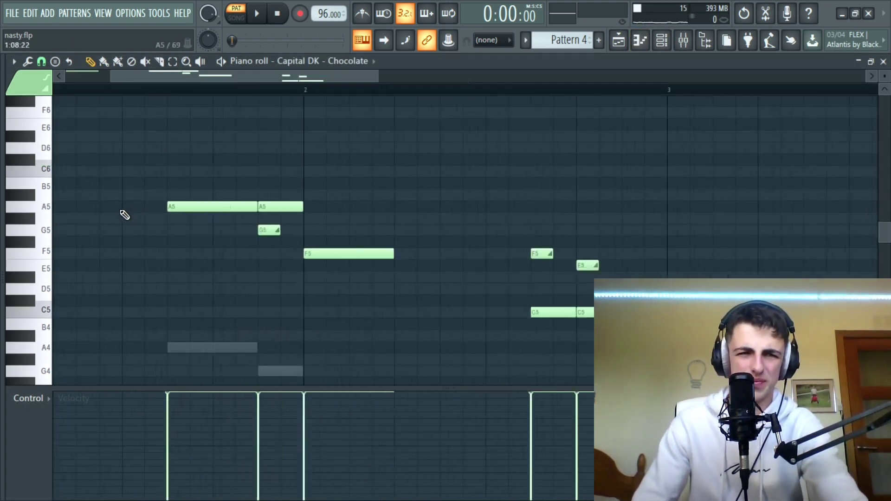
scroll(188, 119, "down", 2)
scroll(154, 231, "up", 3)
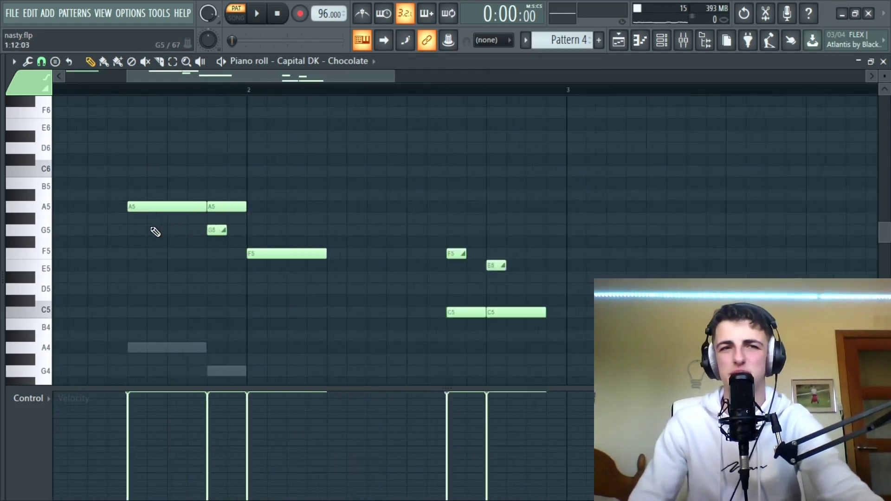
scroll(132, 234, "down", 2)
scroll(112, 226, "up", 3)
scroll(114, 219, "up", 3)
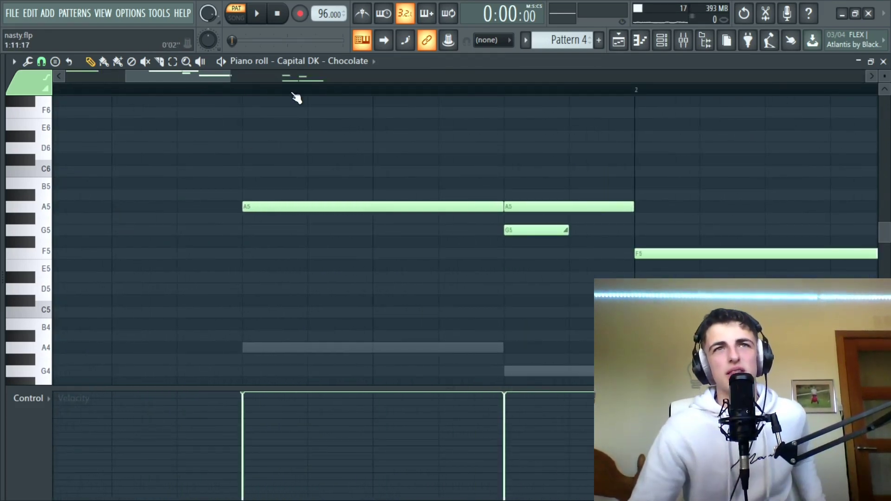
left_click_drag(231, 76, 607, 79)
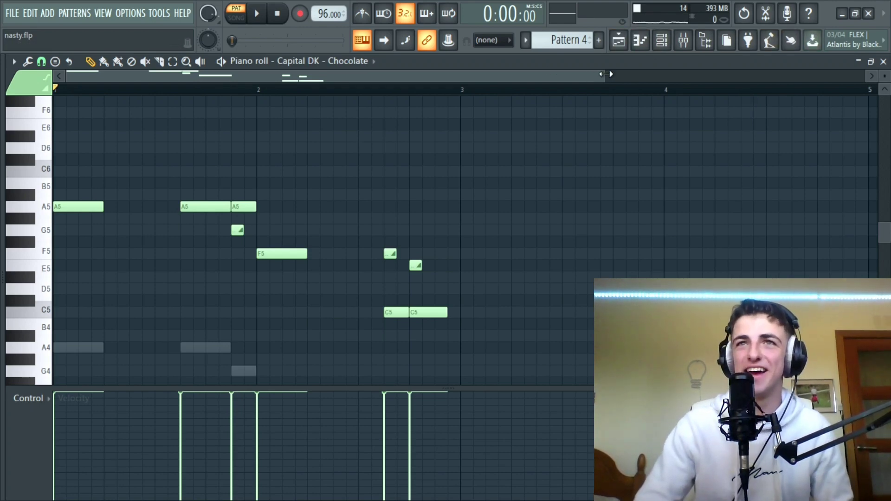
left_click_drag(605, 76, 668, 74)
- Switch to Pattern 5, view the KICK - Cortez notes in the piano roll, and play the pattern
left_click(640, 40)
right_click(391, 201)
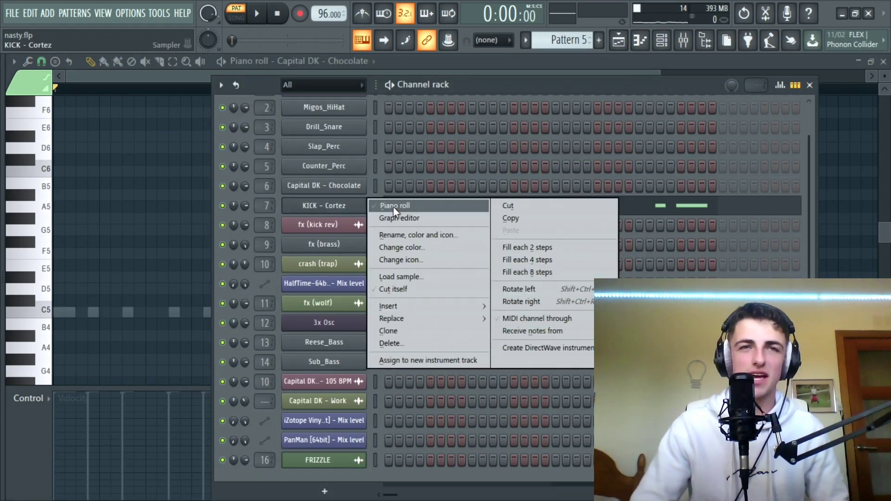
left_click(393, 207)
scroll(145, 249, "down", 3)
scroll(145, 248, "up", 2)
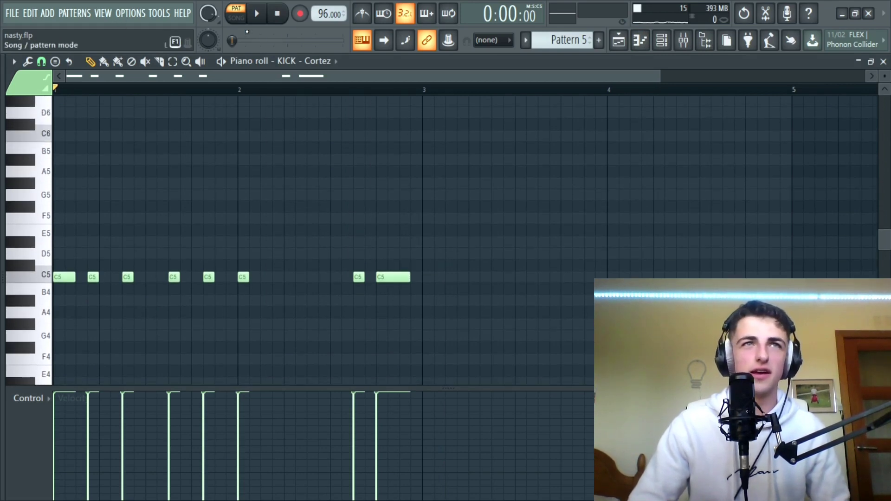
left_click(260, 19)
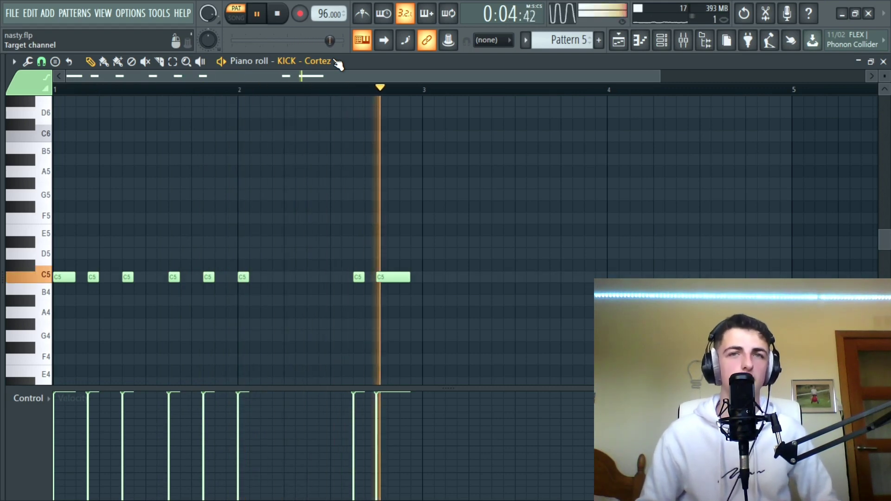
left_click(282, 19)
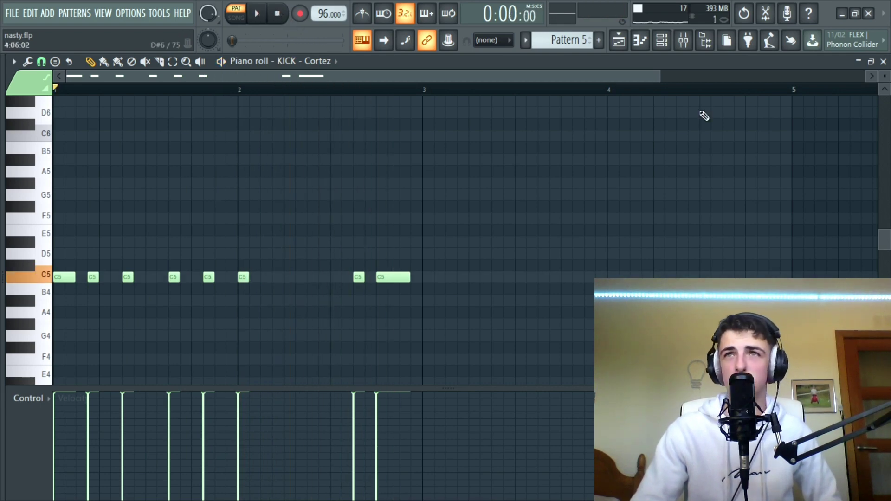
- Switch to Pattern 6 and examine both octaves of the fx (brass) notes in the piano roll
left_click(662, 41)
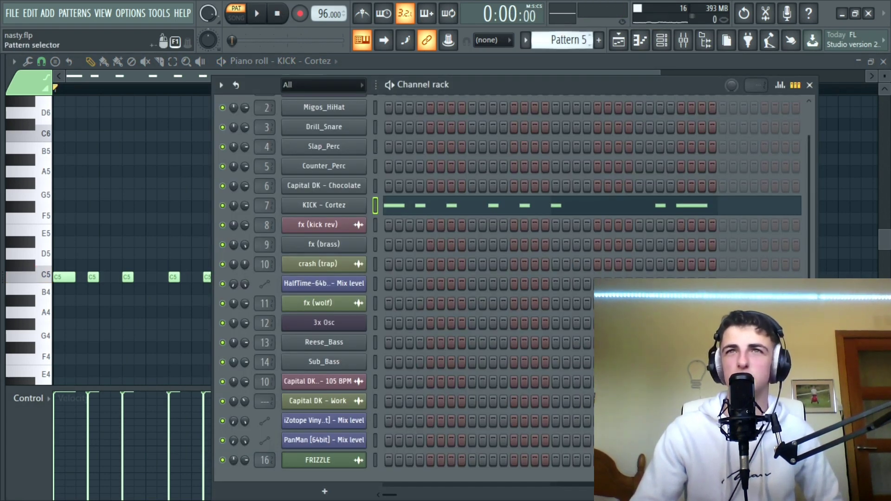
scroll(563, 40, "down", 1)
right_click(367, 244)
left_click(397, 243)
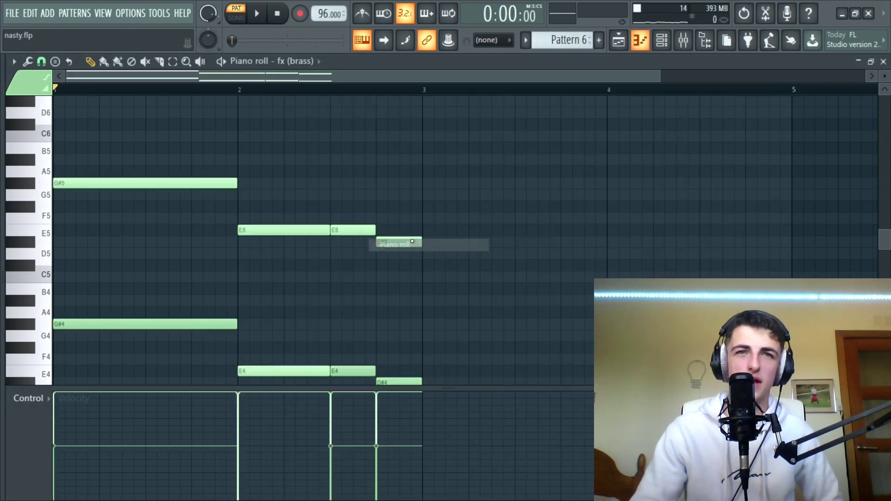
scroll(256, 324, "down", 3)
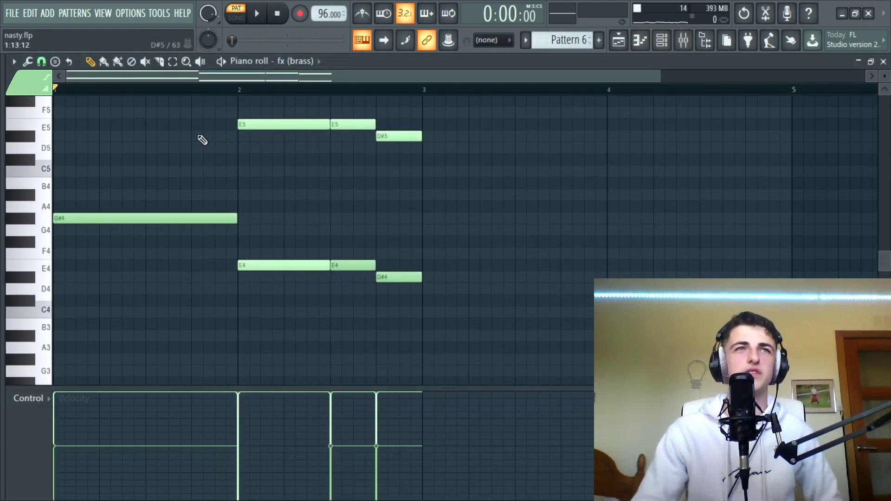
scroll(200, 139, "up", 1)
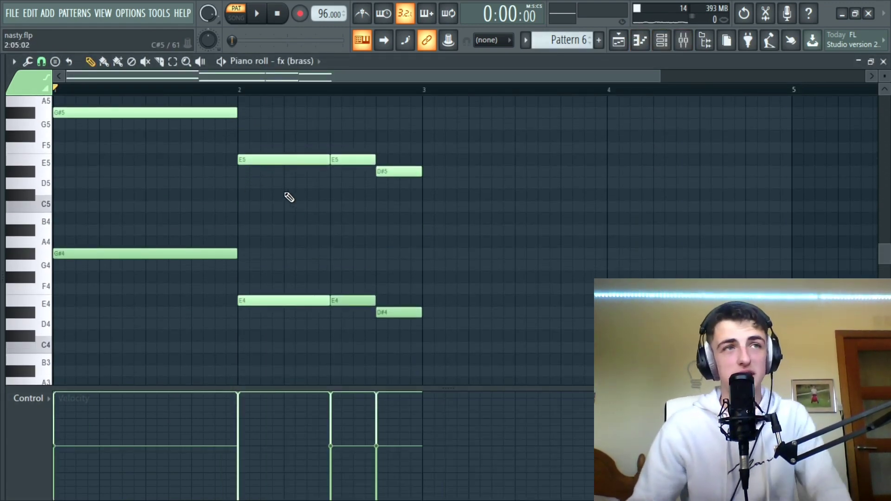
scroll(286, 186, "up", 2)
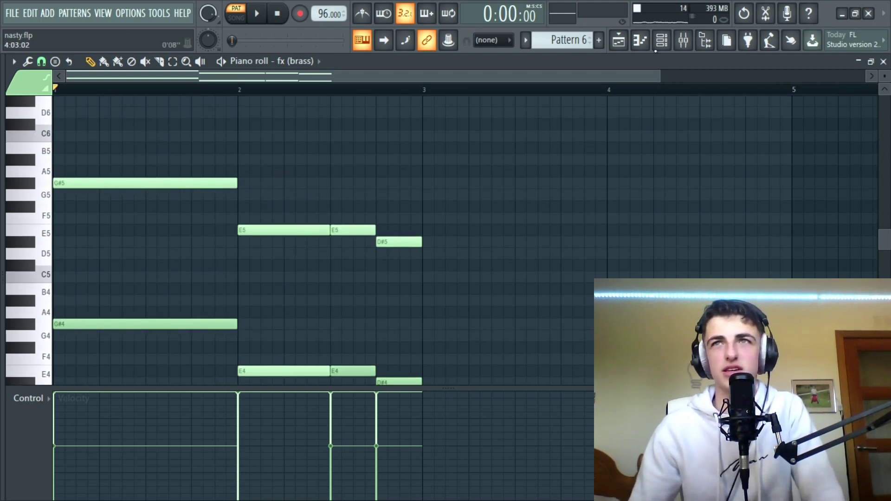
- Open the fx (brass) channel settings and view its sample waveform
left_click(661, 39)
left_click(346, 244)
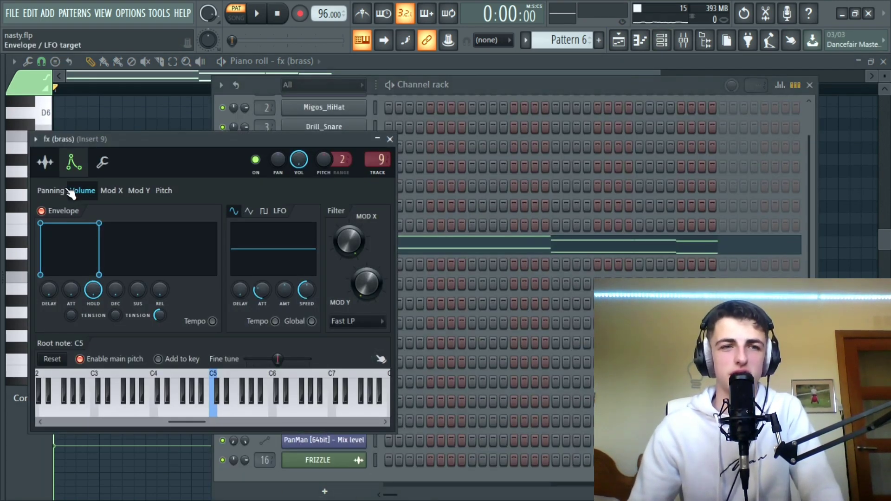
left_click(45, 162)
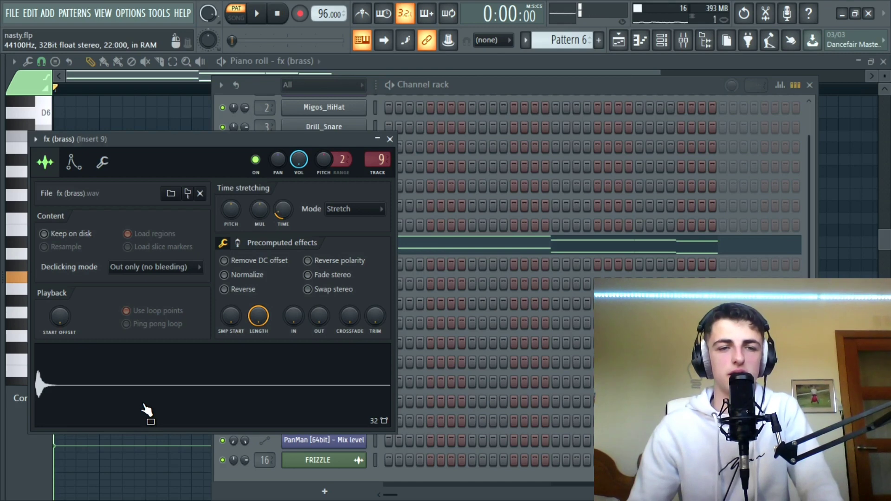
- Play Pattern 6 with the fx (brass) piano roll showing, stop playback, and look over the lower-octave notes
left_click(640, 40)
left_click(255, 13)
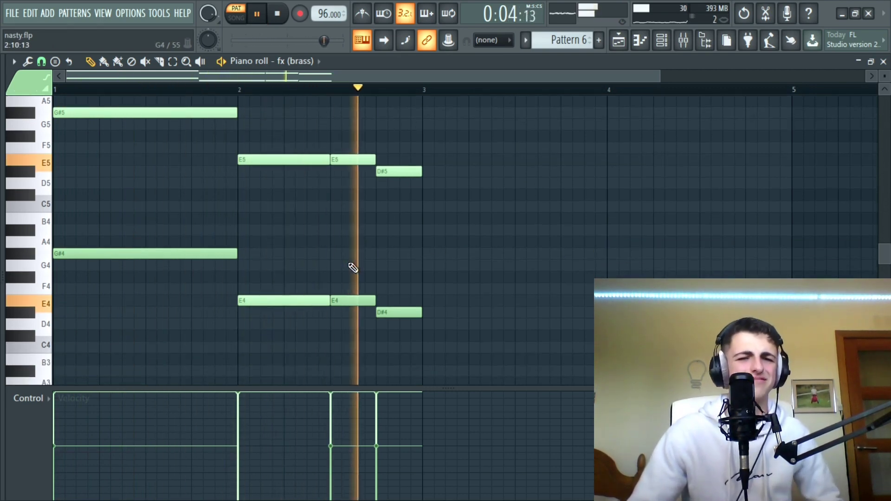
left_click(277, 13)
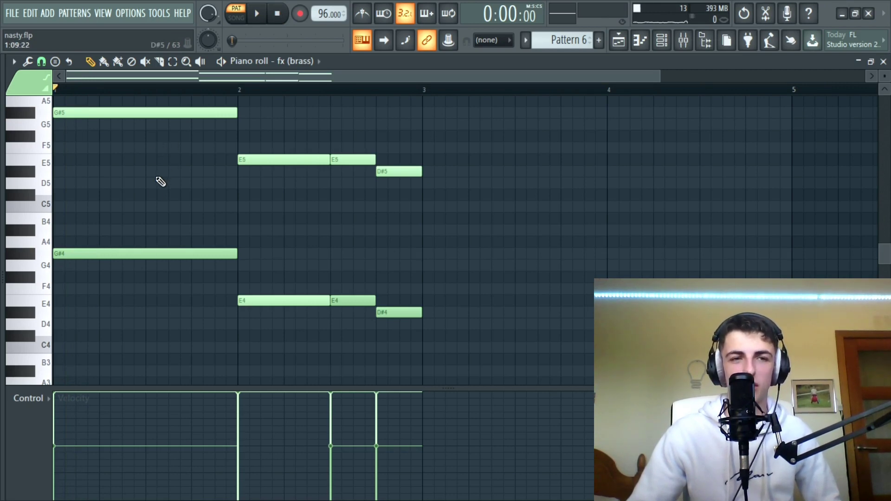
scroll(98, 258, "down", 4)
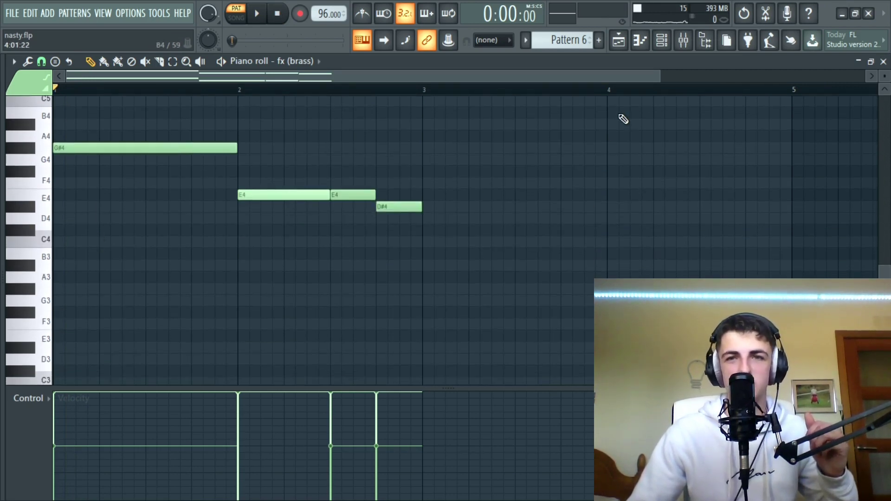
- Switch to Pattern 7 in the channel rack and open the Reese_Bass notes in the piano roll
left_click(661, 40)
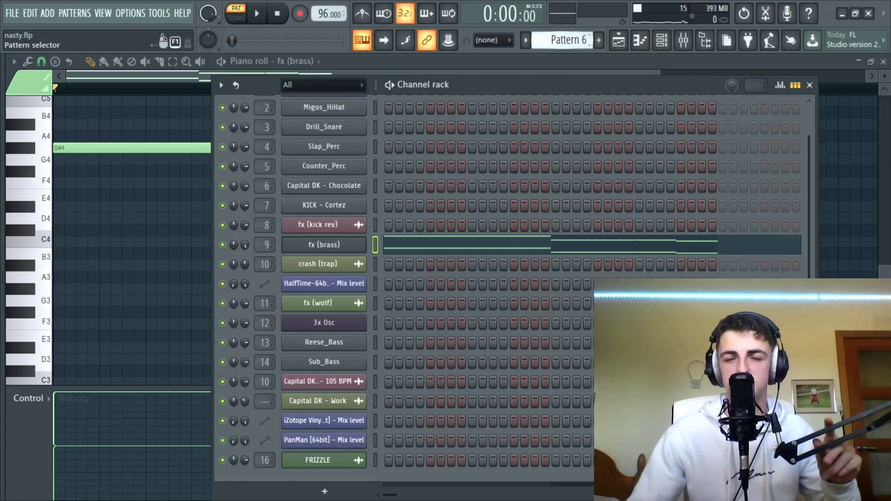
scroll(563, 40, "down", 1)
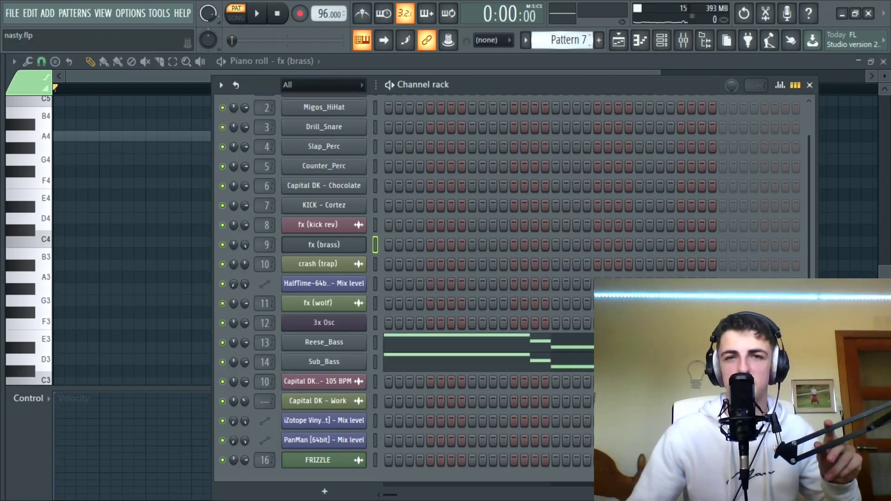
right_click(343, 351)
left_click(421, 325)
- Look over the arrangement of pattern clips across the playlist tracks
left_click(618, 40)
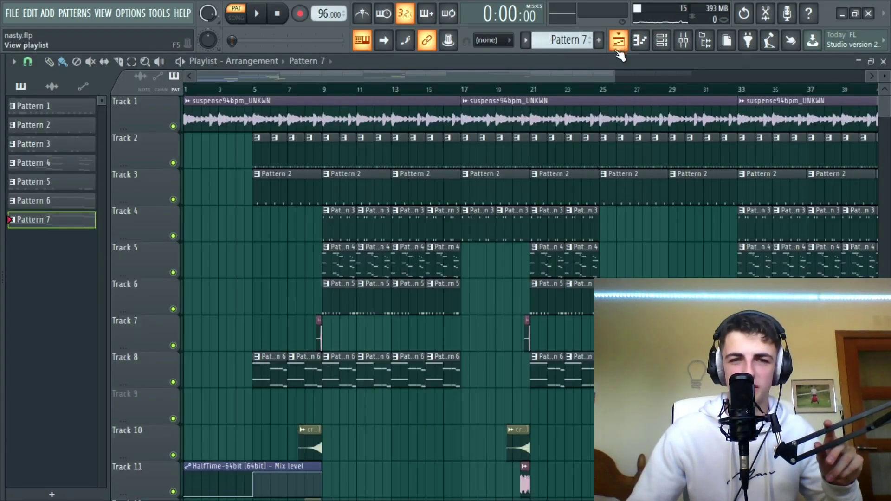
scroll(278, 144, "down", 3)
scroll(247, 358, "up", 3)
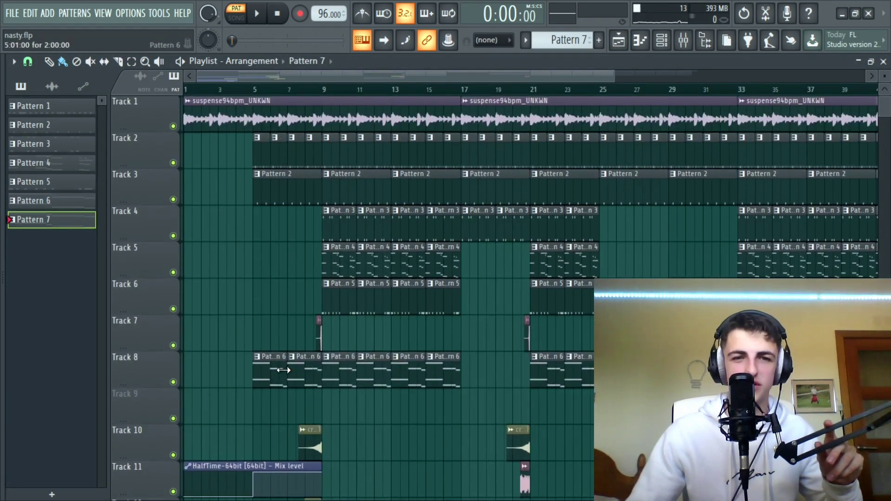
- Play Pattern 7 with the Reese_Bass and Sub_Bass channels showing in the channel rack, and stop playback
left_click(661, 40)
key("space")
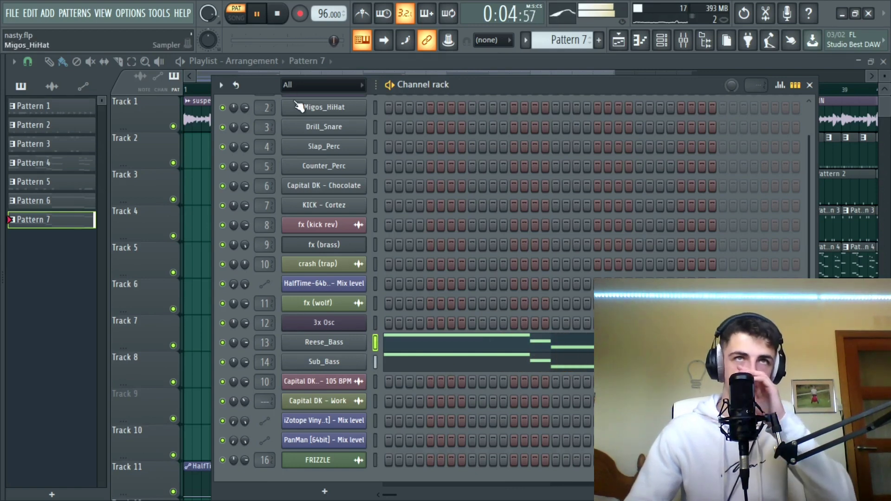
left_click(277, 13)
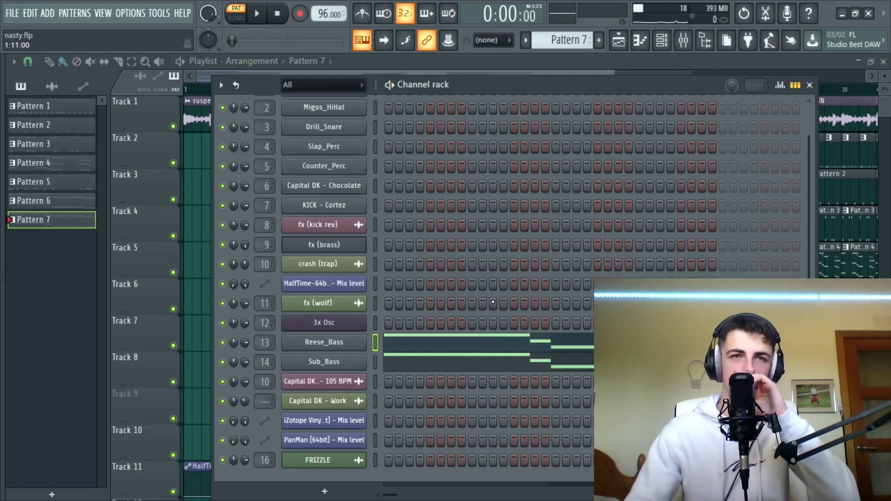
- Open and close the Sub_Bass channel settings, and switch to Pattern 8
left_click(351, 368)
left_click(372, 123)
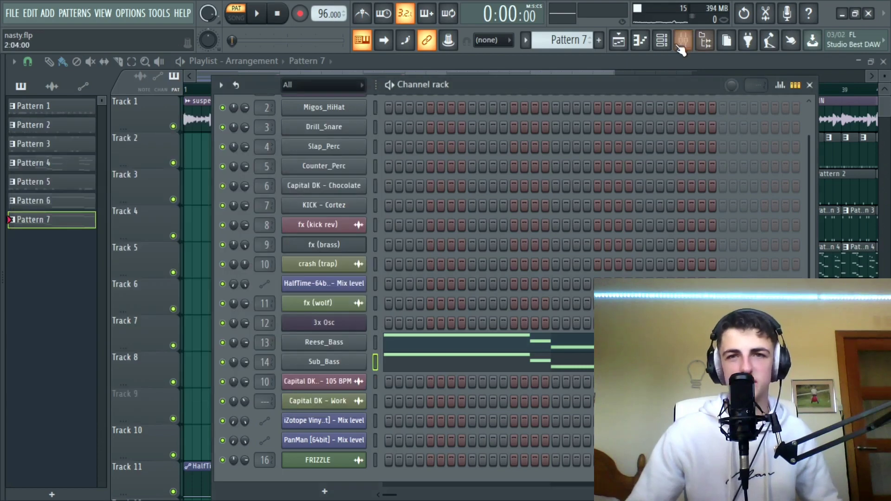
mouse_move(572, 31)
left_mouse_down()
mouse_move(573, 23)
mouse_move(573, 36)
left_mouse_up()
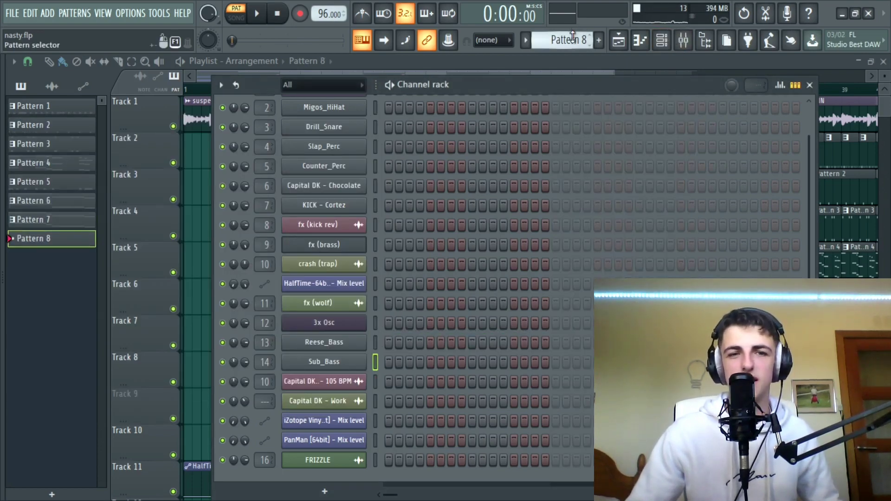
- Mute every playlist track except Tracks 10, 12, 14 and 15, which hold the crash, wolf and other effect clips
left_click(629, 44)
scroll(255, 350, "down", 3)
scroll(267, 366, "up", 4)
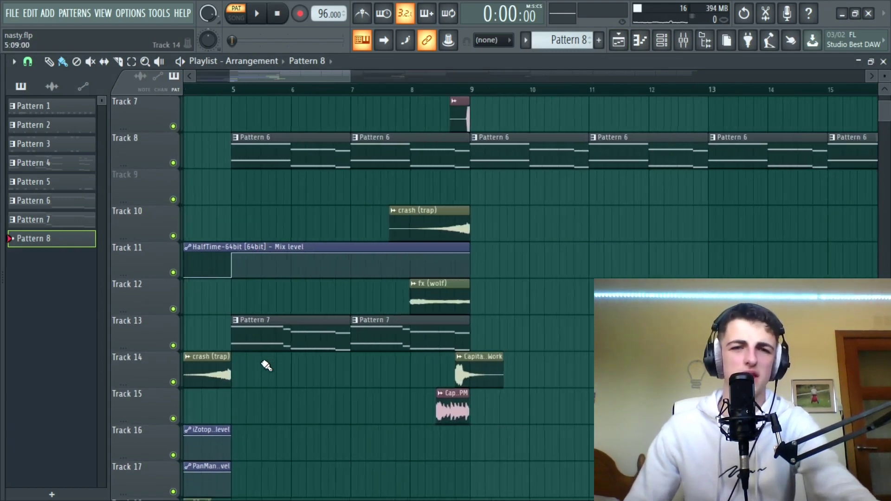
scroll(267, 365, "down", 4)
right_click(173, 417)
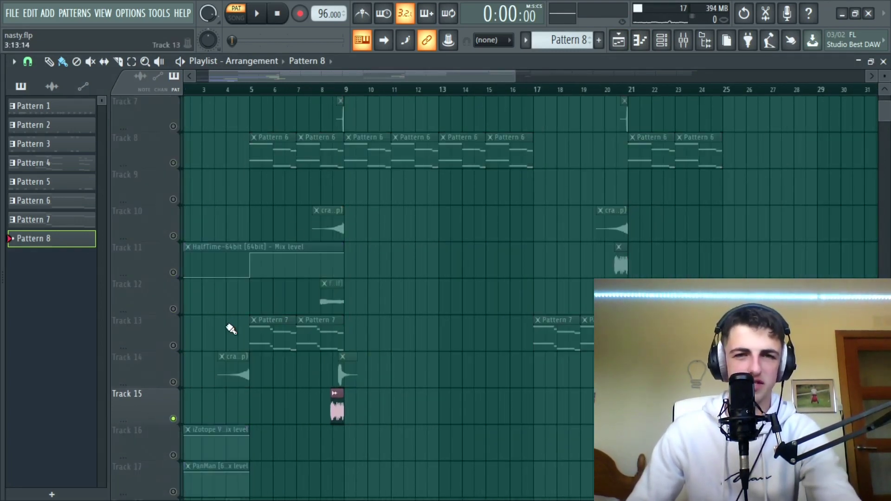
scroll(195, 135, "left", 1)
left_click(173, 381)
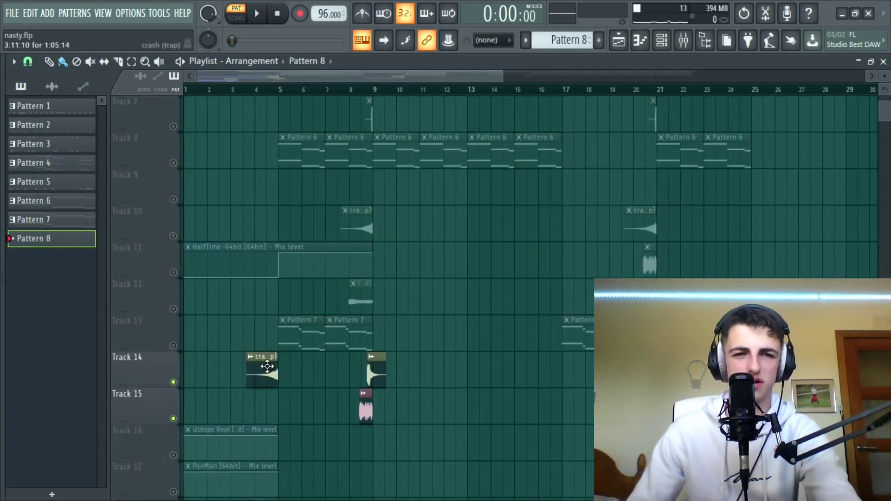
left_click(173, 236)
left_click(173, 309)
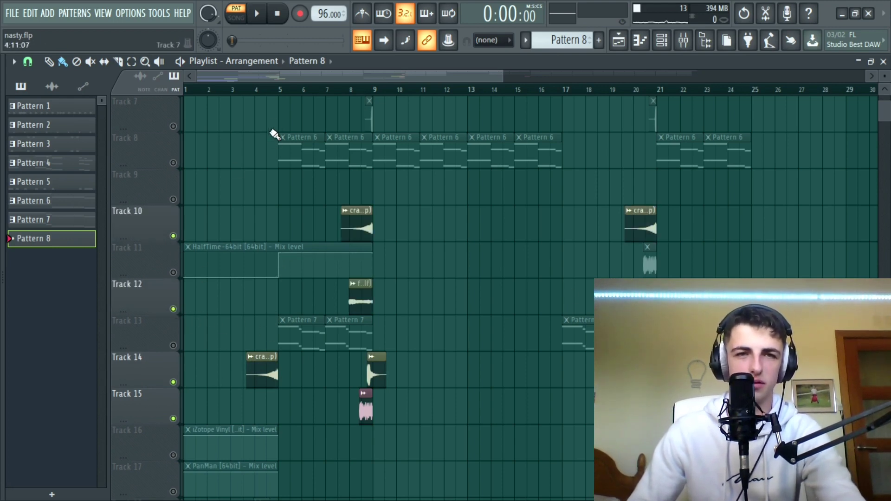
- Play the audible effect clips leading into bars 5 and 9, stop playback, and switch all playlist tracks back on
left_click(268, 89)
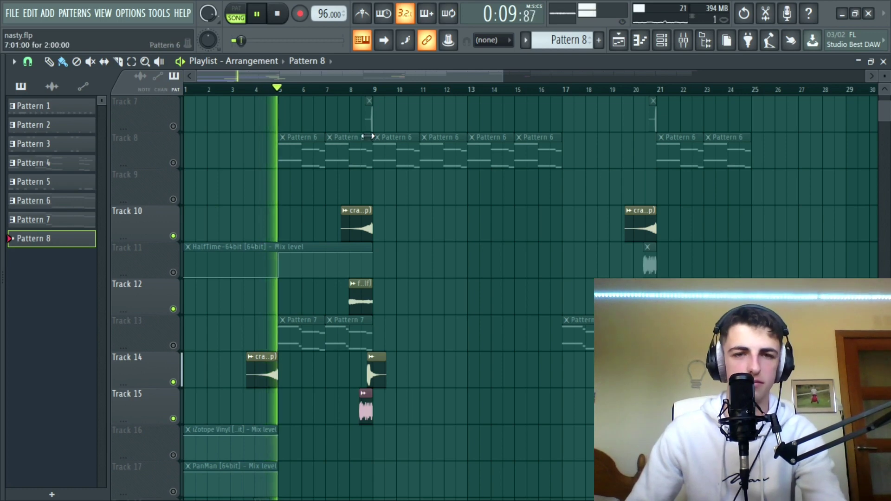
left_click(344, 90)
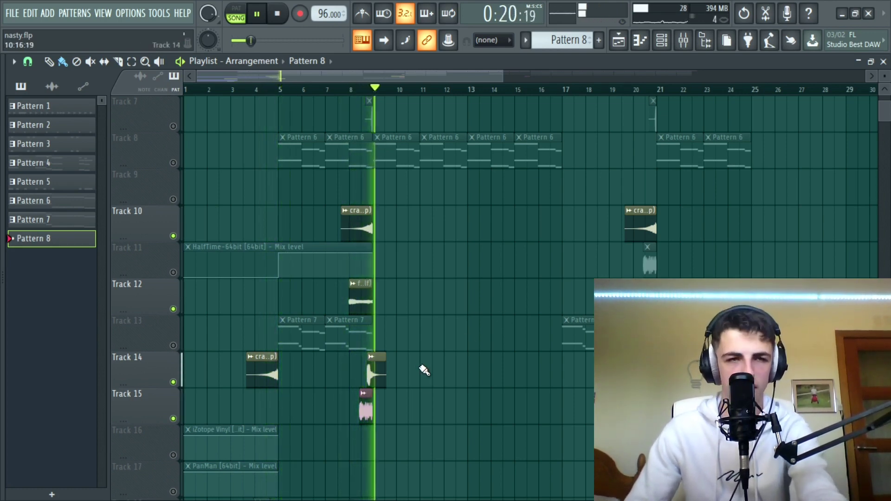
key("space")
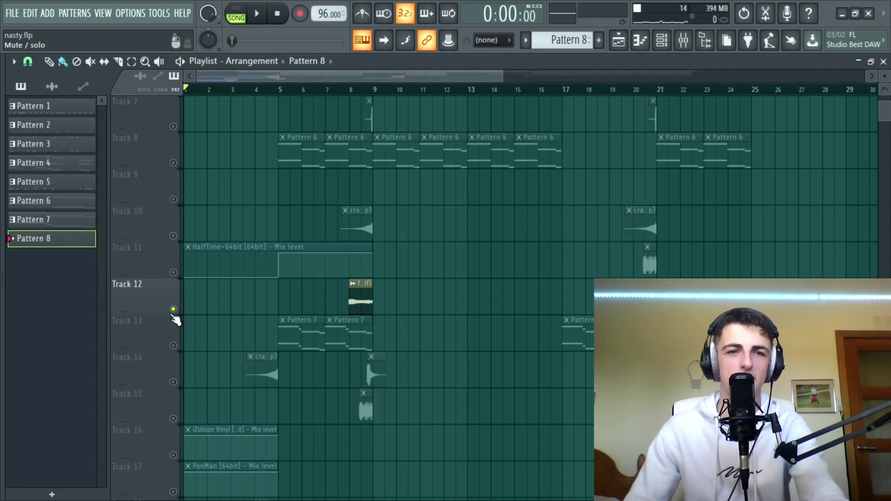
right_click(173, 310)
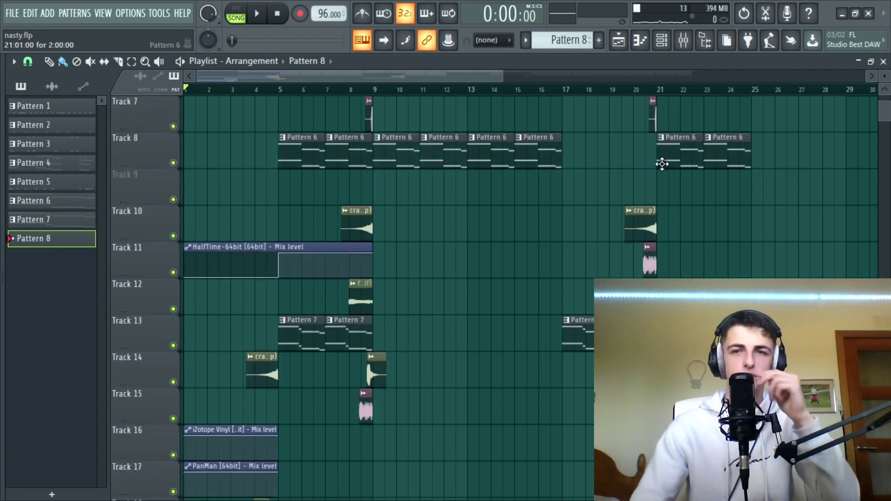
- Review the channel rack and the pattern, audio and automation clips down to Track 18 in the playlist
scroll(581, 189, "up", 6)
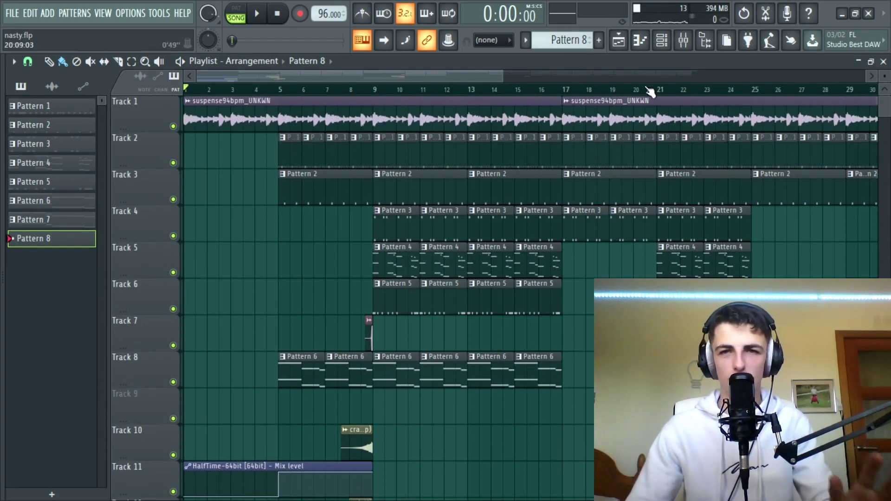
left_click(661, 40)
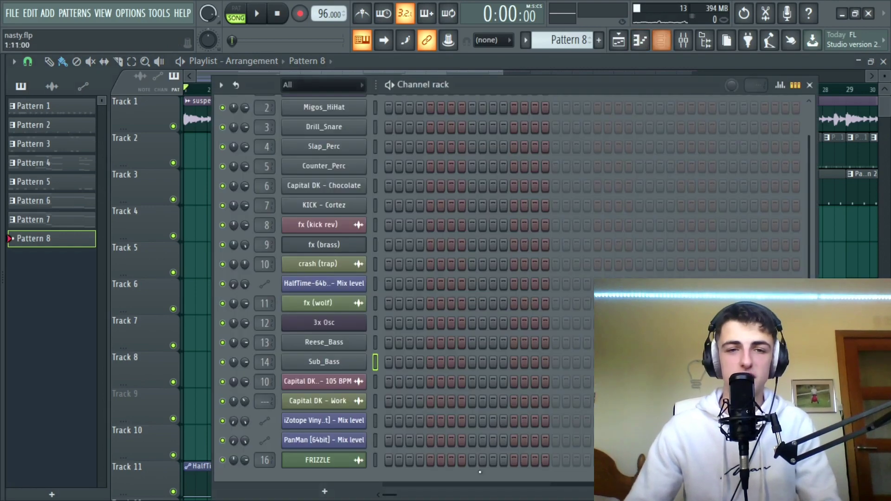
left_click(618, 40)
scroll(289, 344, "down", 7)
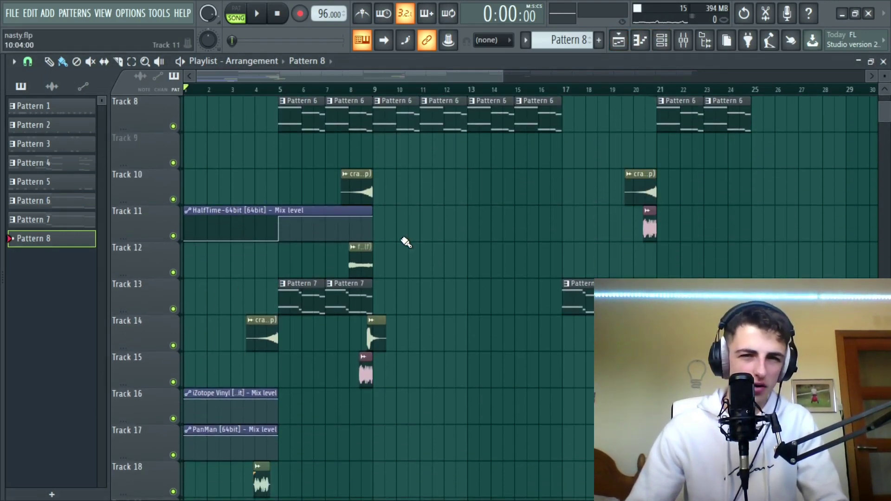
scroll(406, 242, "up", 7)
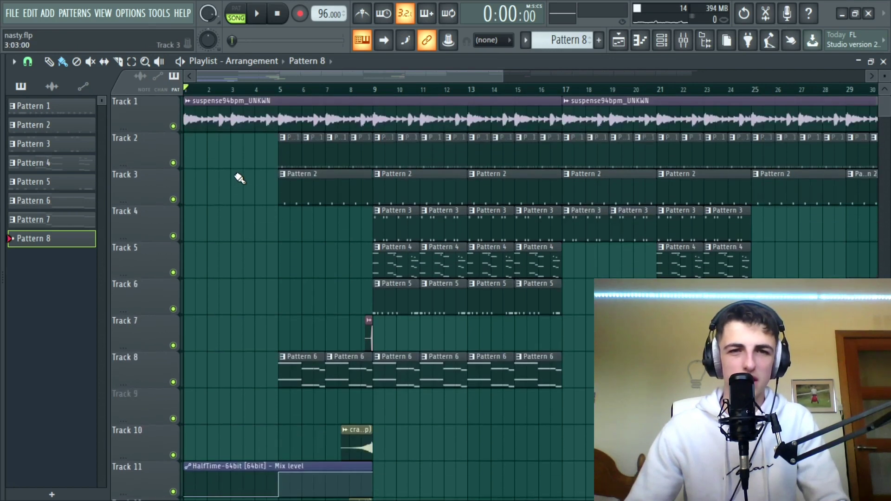
- Open the Pattern 1 Migos_HiHat notes in the piano roll, then play the pattern briefly from the playlist and stop
double_click(291, 156)
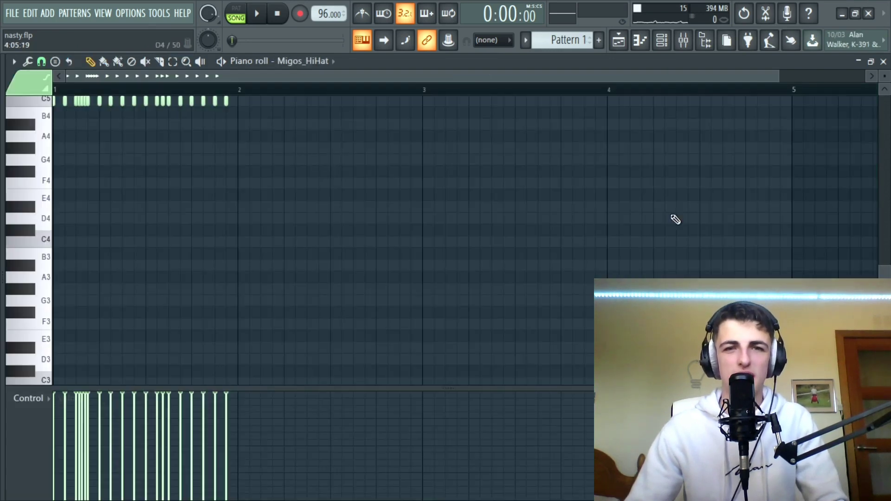
left_click(620, 41)
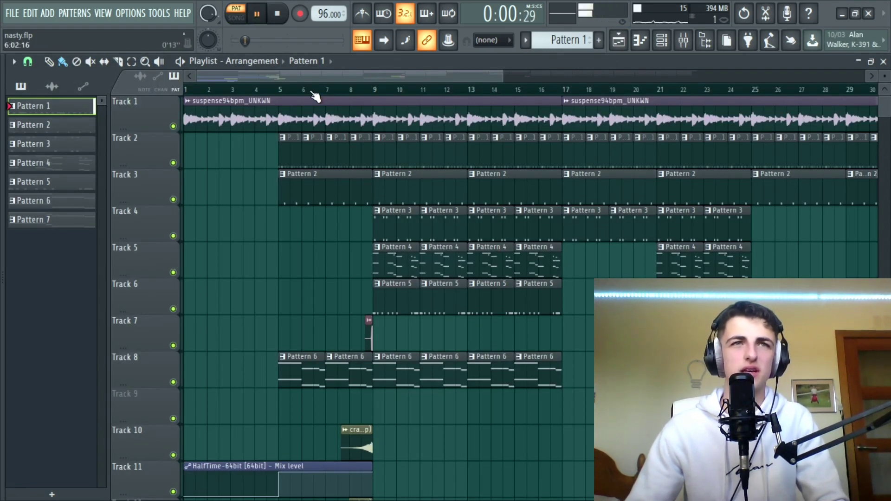
left_click(277, 16)
- Show the HalfTime effect on the Migos_HiHat channel's mixer insert and its Mix level automation clip on Track 11
left_click(640, 41)
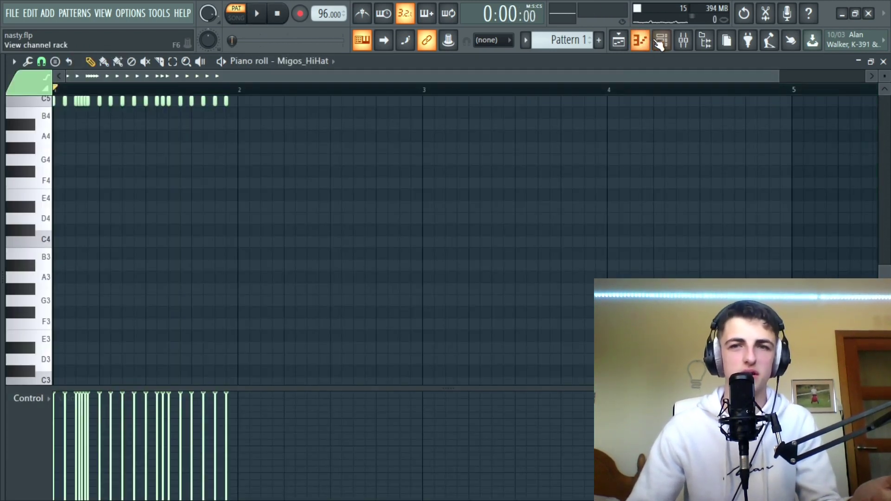
left_click(660, 42)
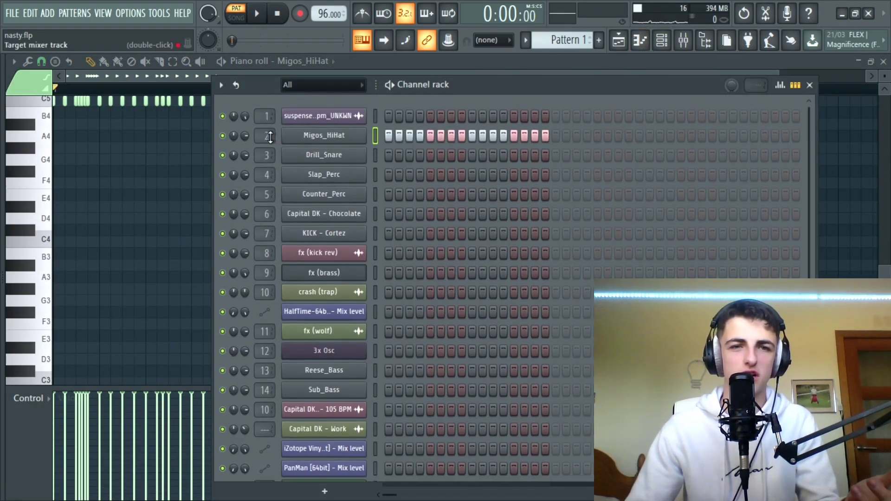
double_click(270, 136)
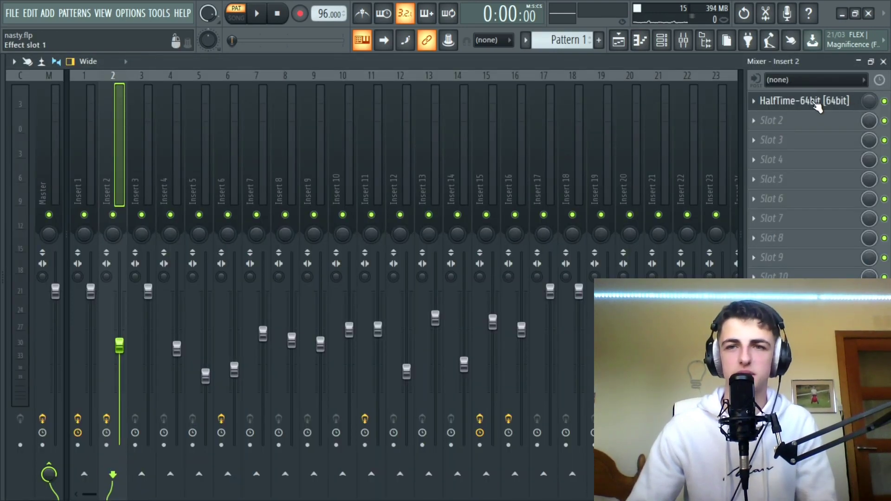
left_click(619, 42)
scroll(348, 242, "down", 4)
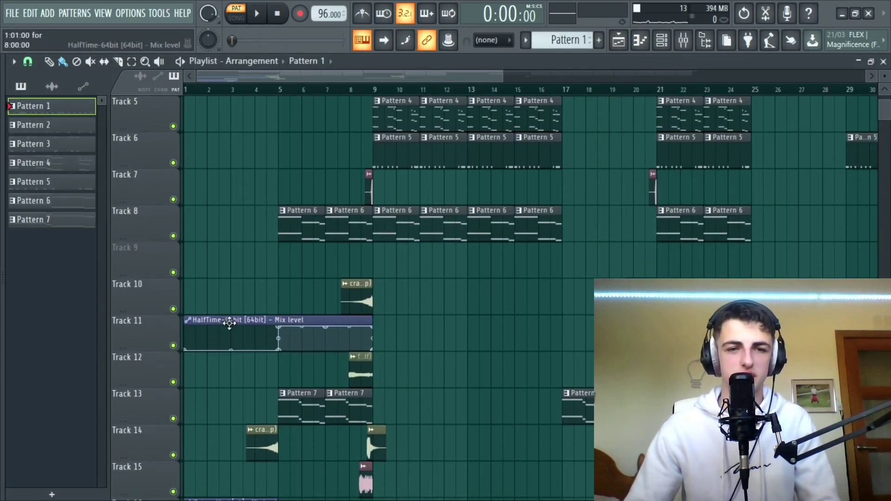
scroll(486, 217, "up", 3)
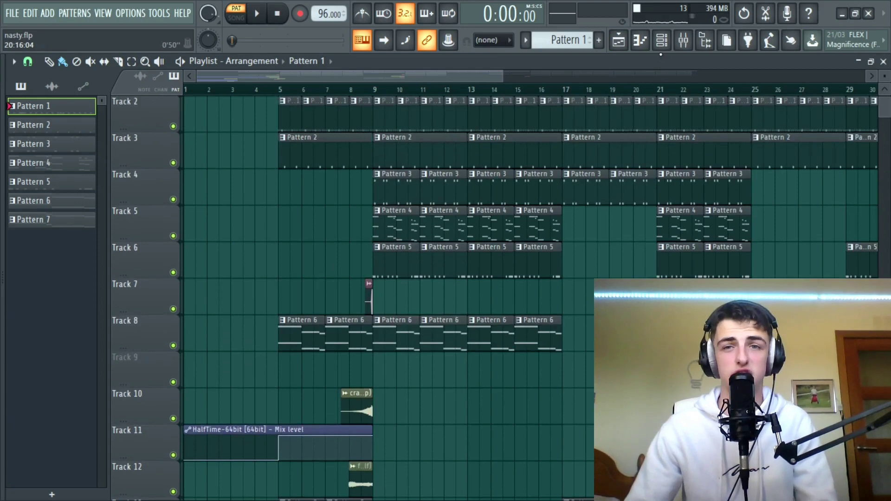
- Check the Migos_HiHat channel's mixer insert again from the channel rack, and return to the playlist
left_click(662, 44)
left_click(267, 135)
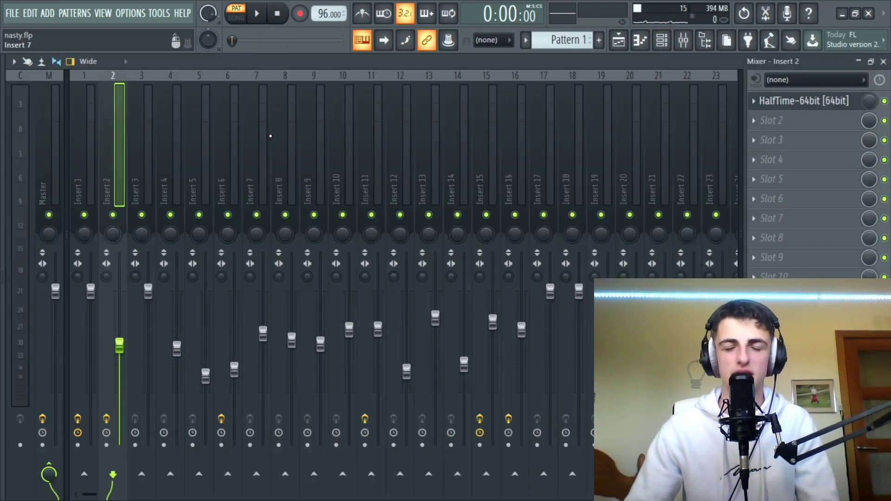
left_click(619, 41)
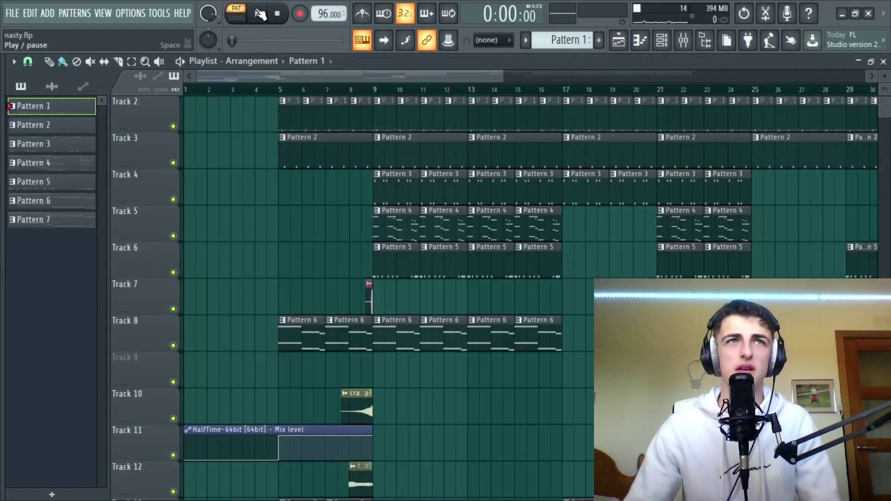
- Select bars 5 to 9 of the playlist, solo the hi-hat clips on Track 2, play the selection, and stop
scroll(284, 139, "up", 1)
left_click_drag(280, 90, 378, 92)
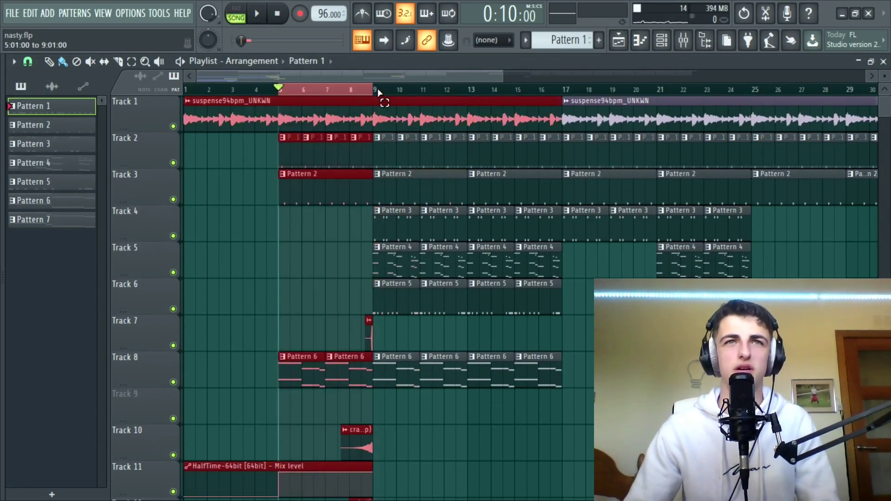
right_click(173, 163)
left_click(271, 13)
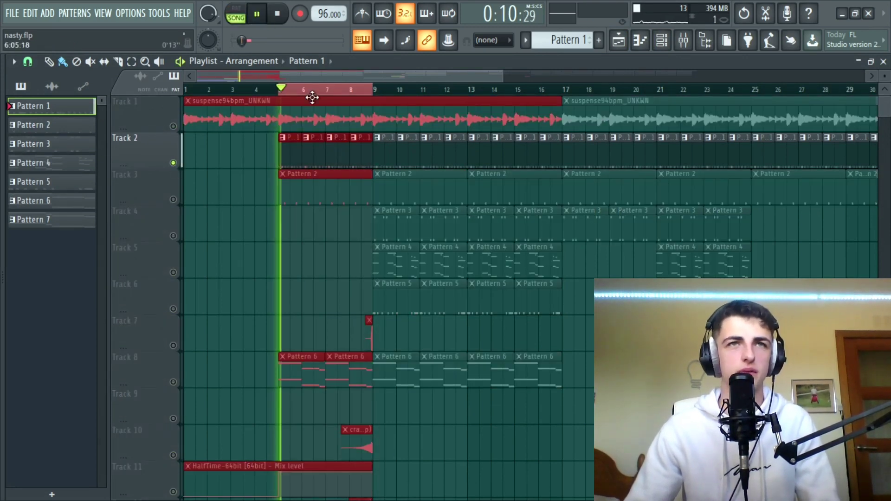
scroll(309, 227, "down", 1)
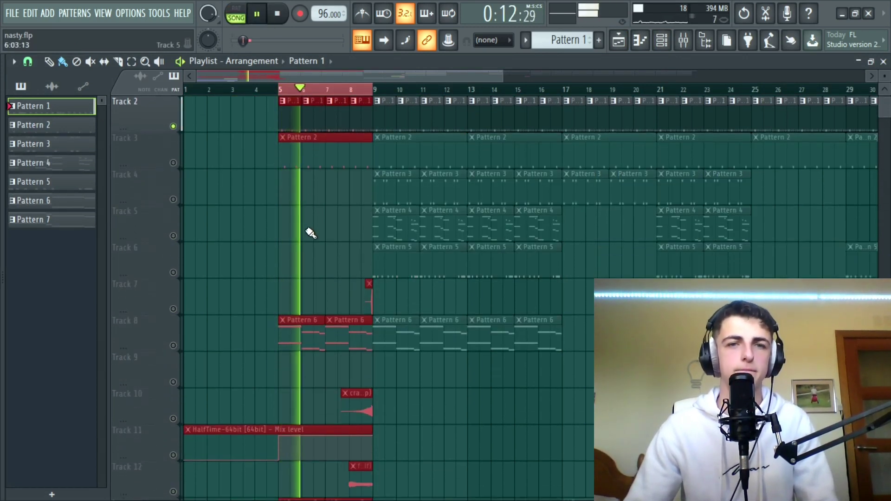
scroll(308, 232, "up", 1)
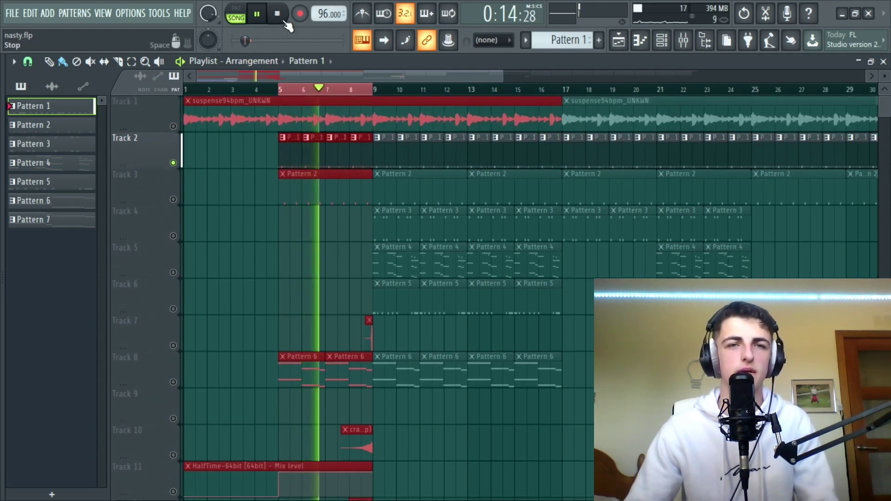
key("space")
- Play the selected bars with only the HalfTime automation on Track 11 enabled, mute that track during playback, and stop
scroll(308, 218, "down", 4)
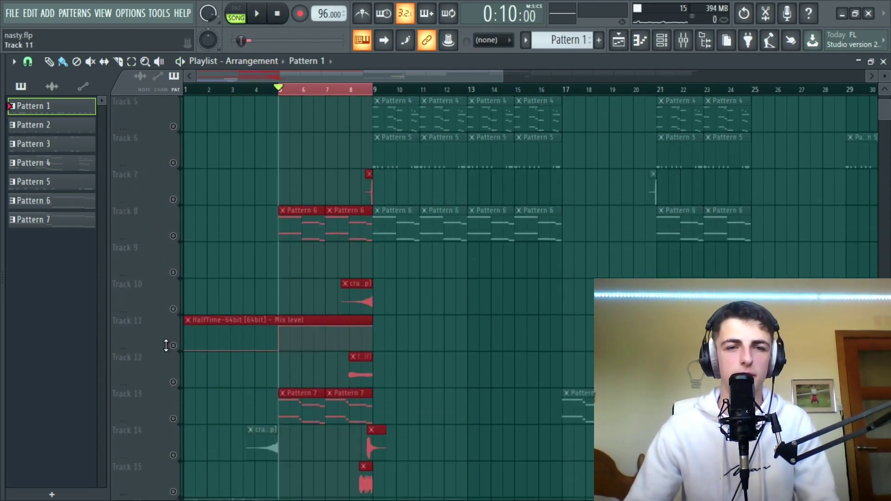
left_click(174, 345)
left_click(267, 13)
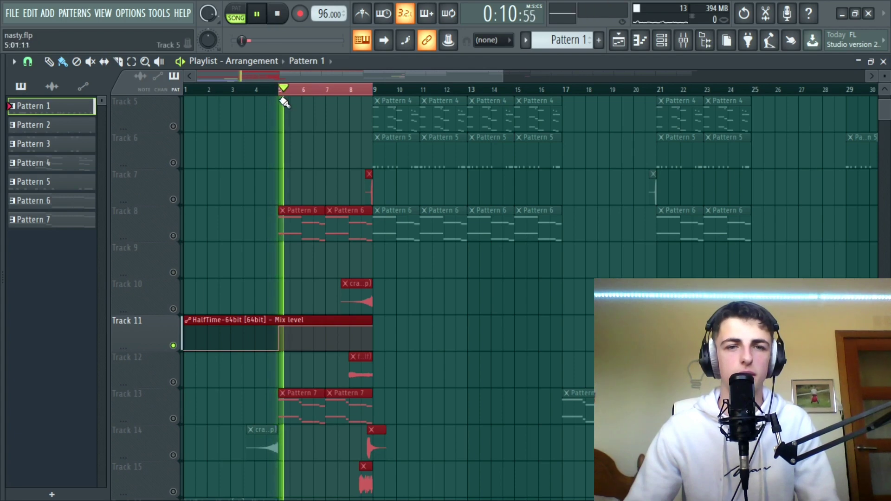
left_click(173, 346)
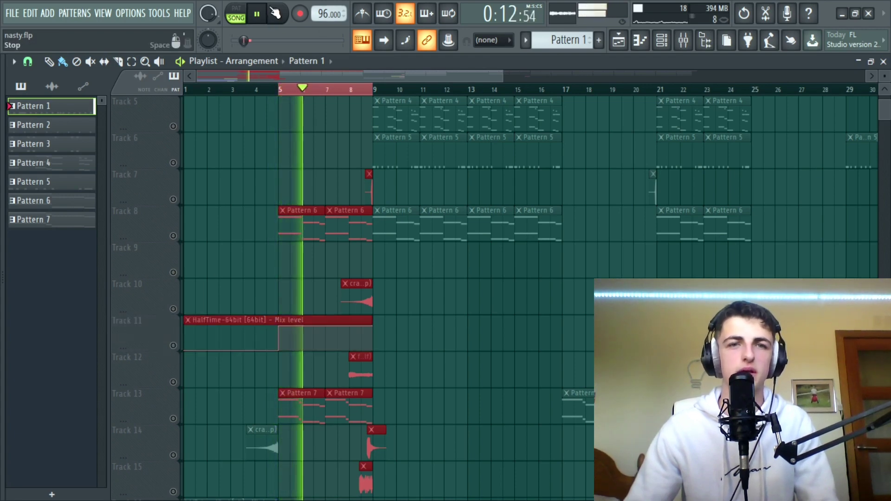
key("space")
- Switch all playlist tracks back on, clear the time selection, and place the playhead at bar 9
left_click(173, 346)
left_click(174, 344, "ctrl")
scroll(308, 155, "up", 4)
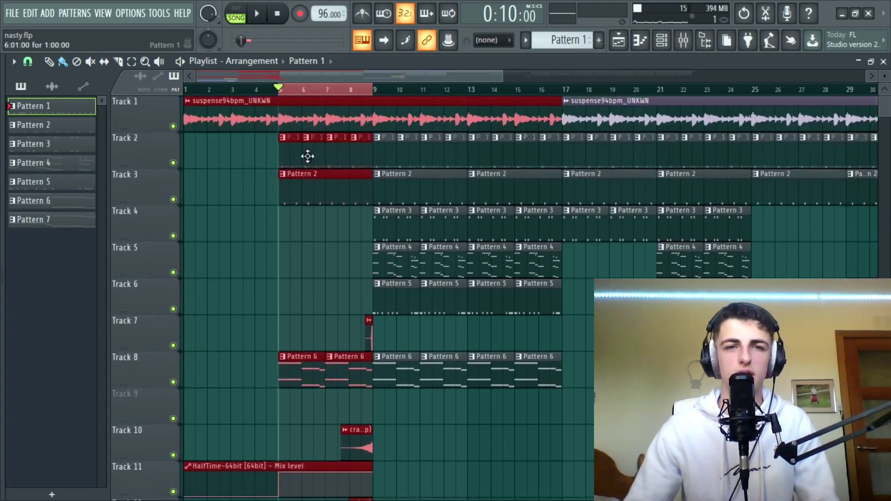
left_click(350, 89)
left_click_drag(353, 90, 375, 90)
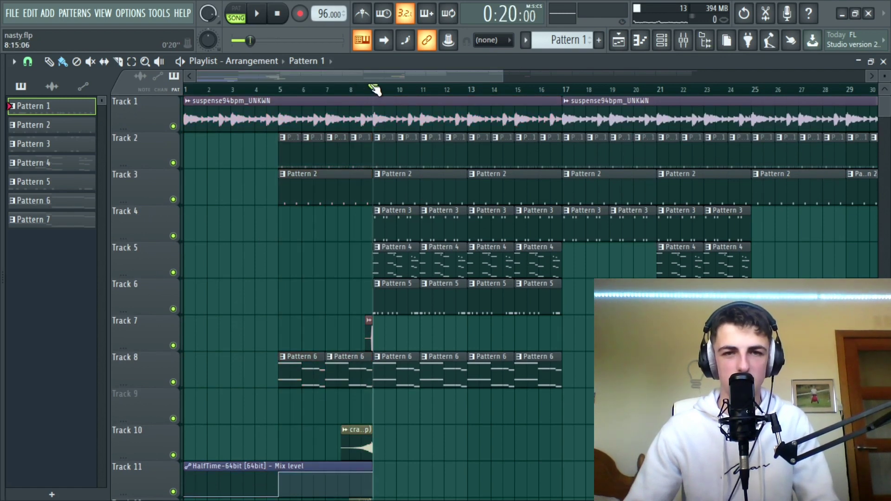
- Inspect the HalfTime, iZotope Vinyl and PanMan Mix level automation clips on Tracks 11, 16 and 17
scroll(395, 255, "down", 4)
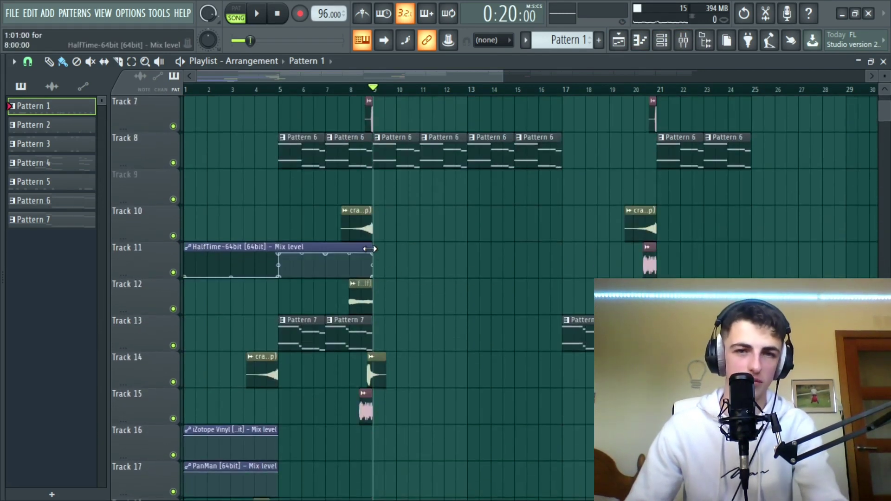
mouse_move(369, 249)
left_mouse_down()
mouse_move(401, 244)
mouse_move(381, 243)
left_mouse_up()
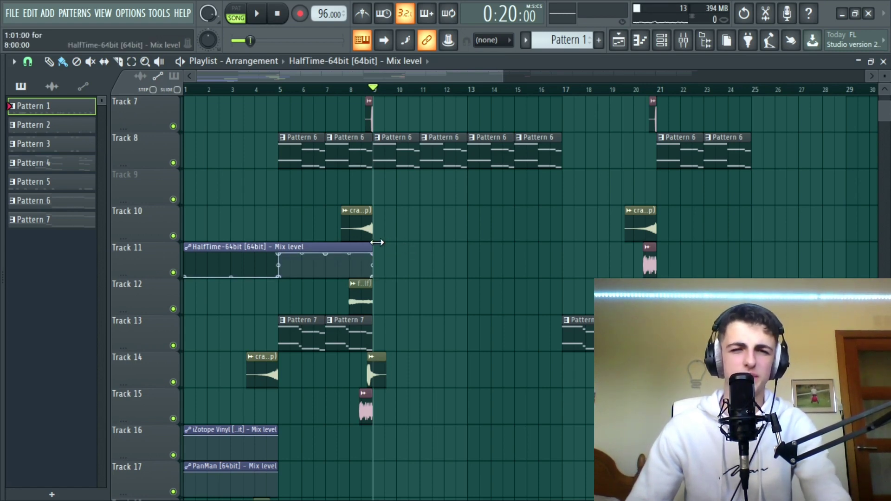
scroll(240, 221, "down", 6)
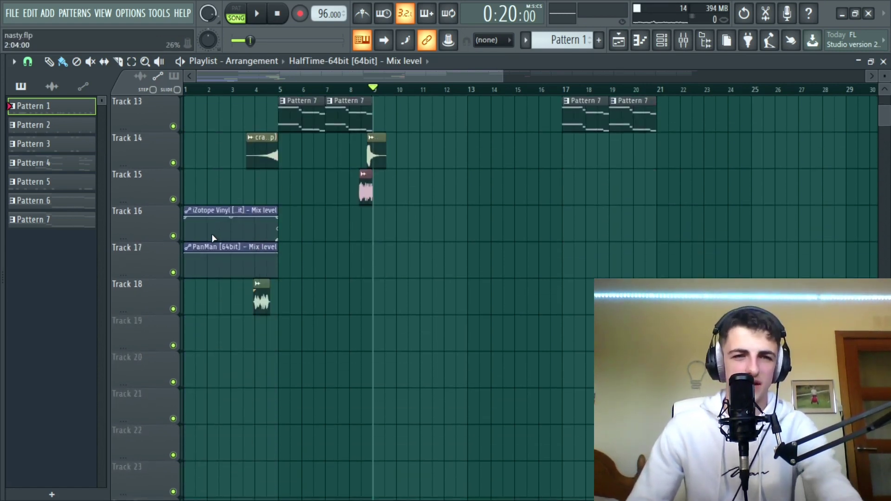
scroll(210, 232, "up", 2)
scroll(327, 165, "down", 3)
- Open the mixer insert of the suspense94bpm_UNKWN sample channel to show its effect chain
scroll(209, 204, "up", 12)
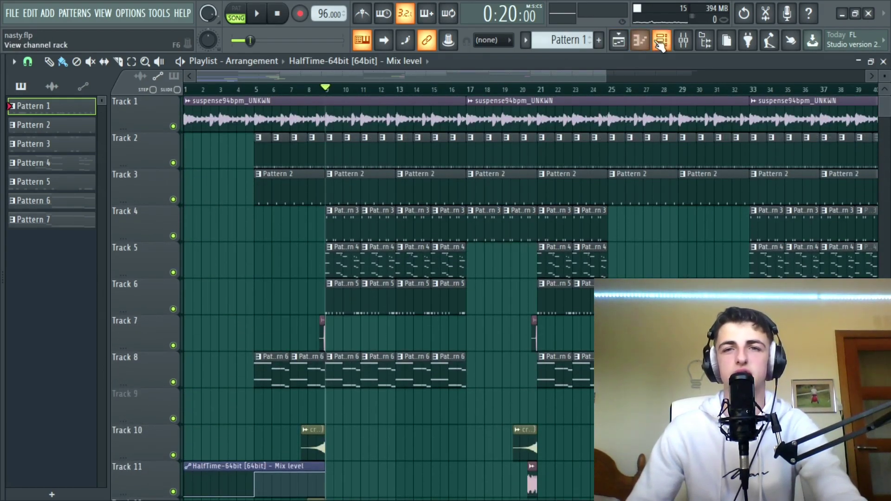
left_click(618, 41)
double_click(264, 115)
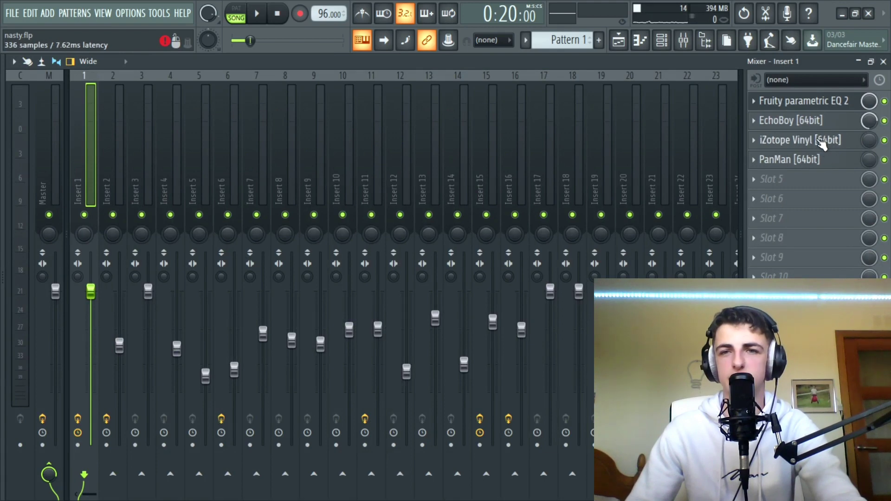
- Examine the iZotope Vinyl plugin on Insert 1, try its Year setting at 2000, restore an older year, and close it
left_click_drag(408, 223, 561, 119)
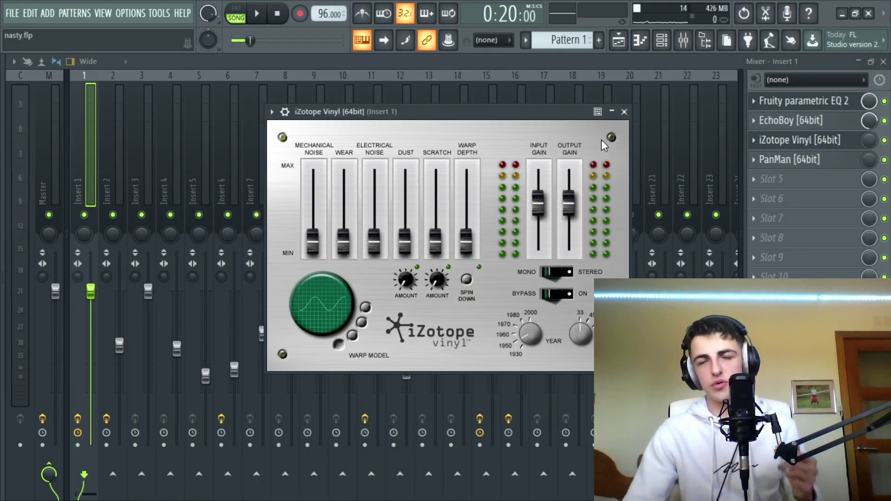
left_click_drag(568, 113, 511, 108)
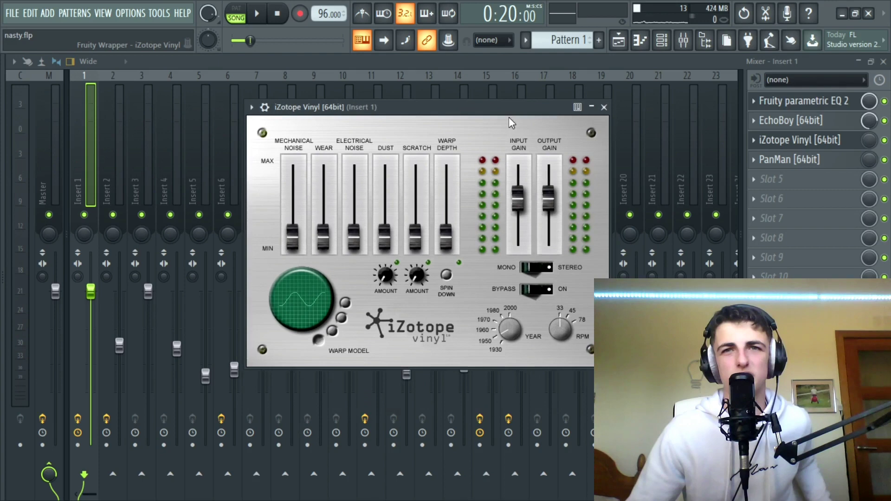
left_click(503, 332)
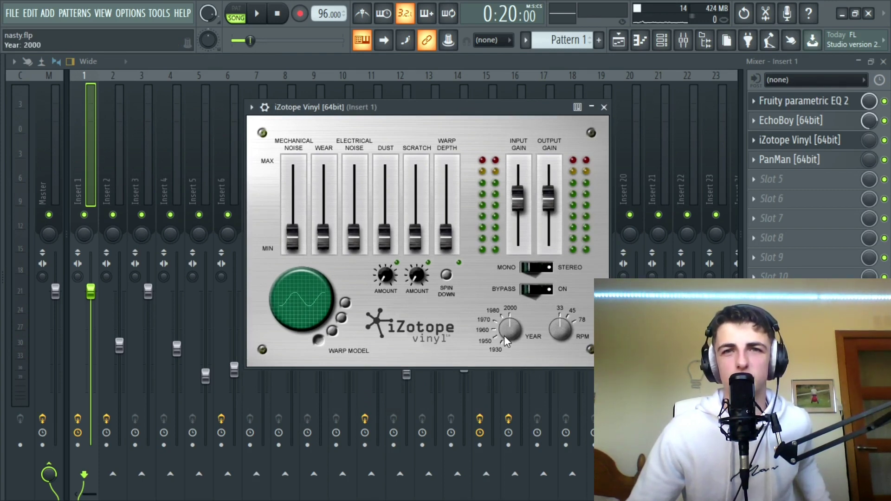
left_click(505, 339)
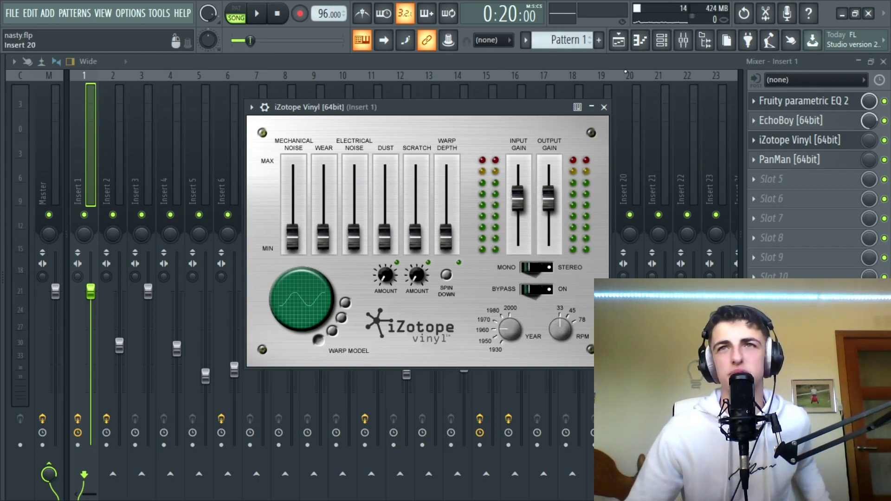
left_click(604, 106)
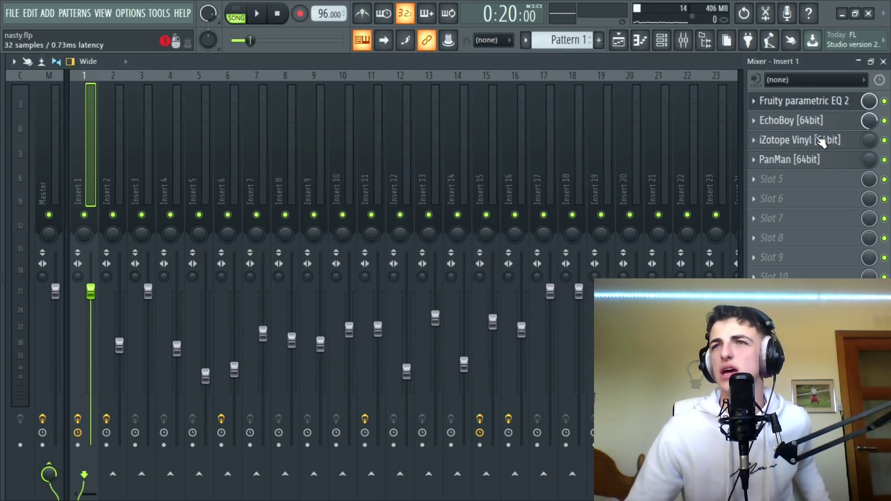
- Play the playlist from the start, view the automation clips on Tracks 11, 16 and 17, and stop
left_click(618, 40)
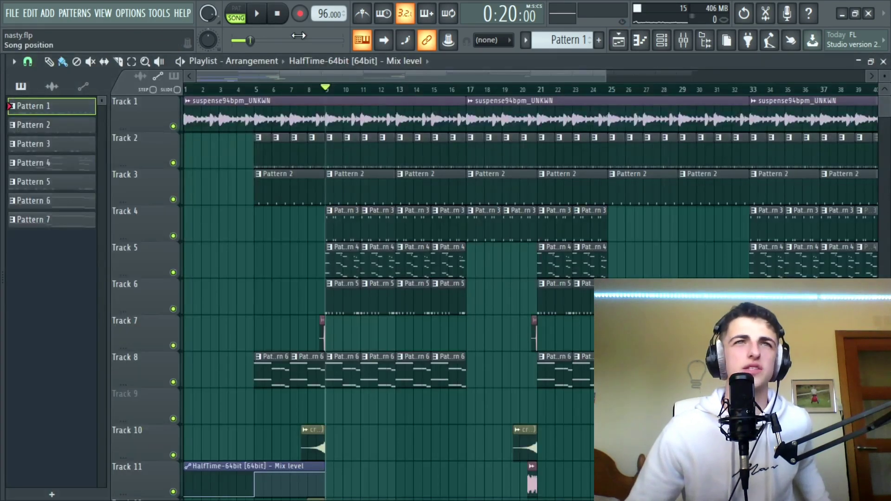
left_click(258, 17)
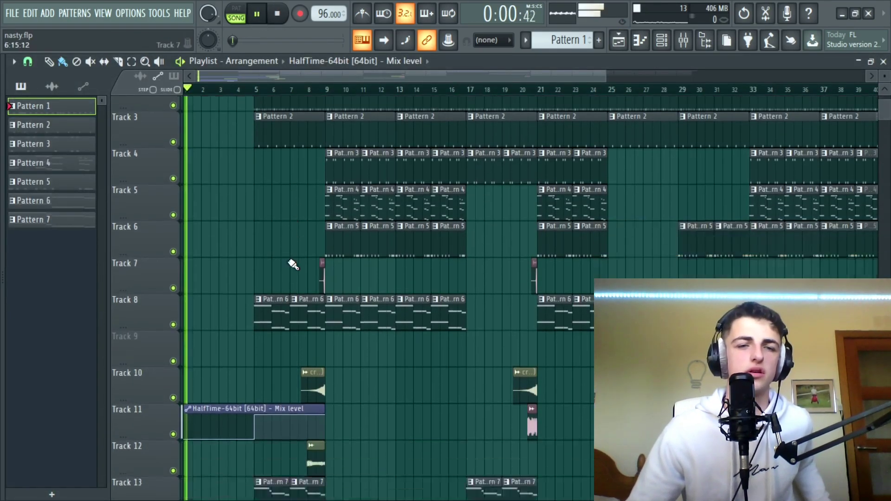
scroll(233, 338, "down", 5)
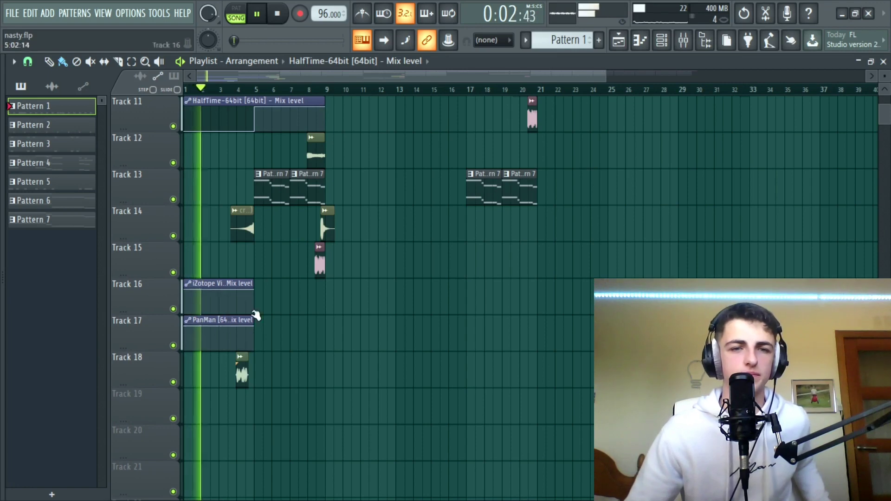
left_click(286, 21)
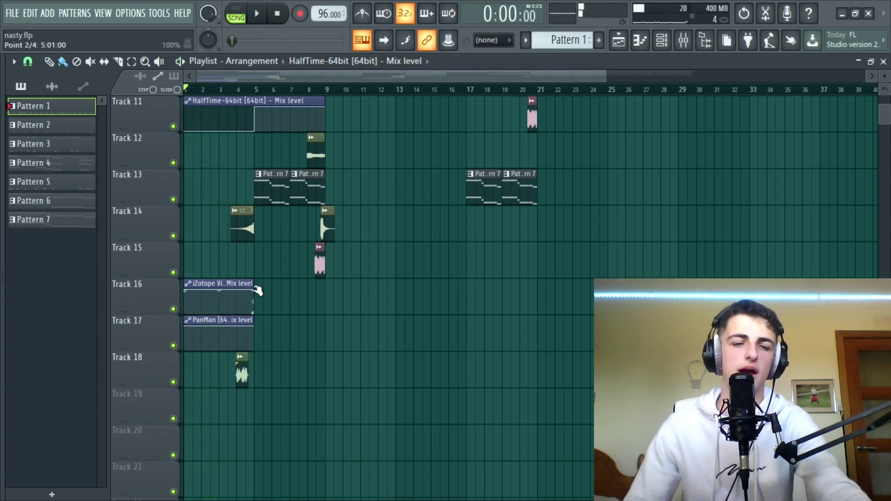
- Play the transition into bar 5, where the HalfTime automation changes level, and stop
scroll(230, 290, "up", 5)
scroll(230, 290, "up", 4)
scroll(327, 200, "down", 4)
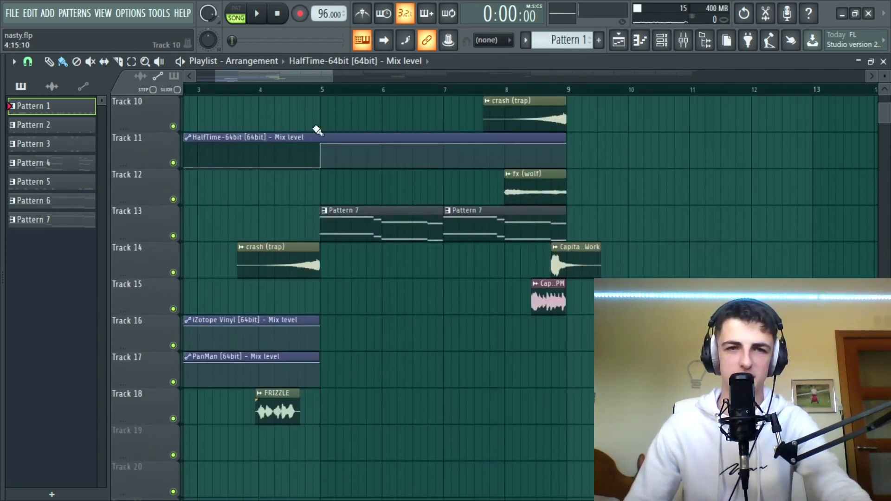
left_click(306, 89)
key("space")
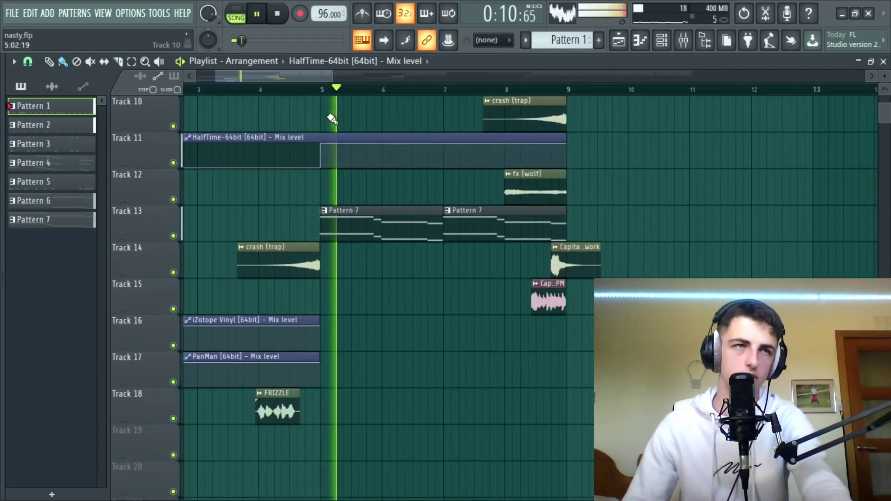
key("space")
- Review the automation and effect channels at the end of the channel rack, and return to the playlist
scroll(358, 245, "down", 3)
scroll(229, 309, "down", 2)
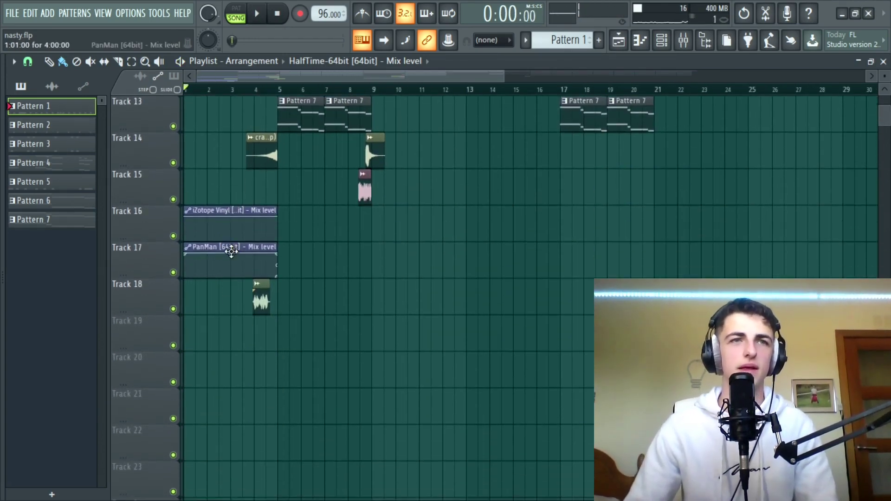
key("F6")
scroll(320, 418, "down", 1)
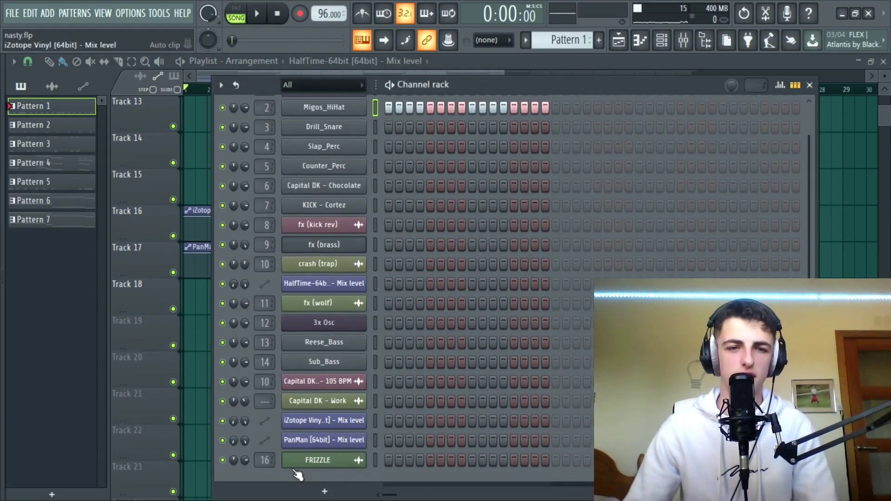
key("F6")
scroll(616, 139, "up", 3)
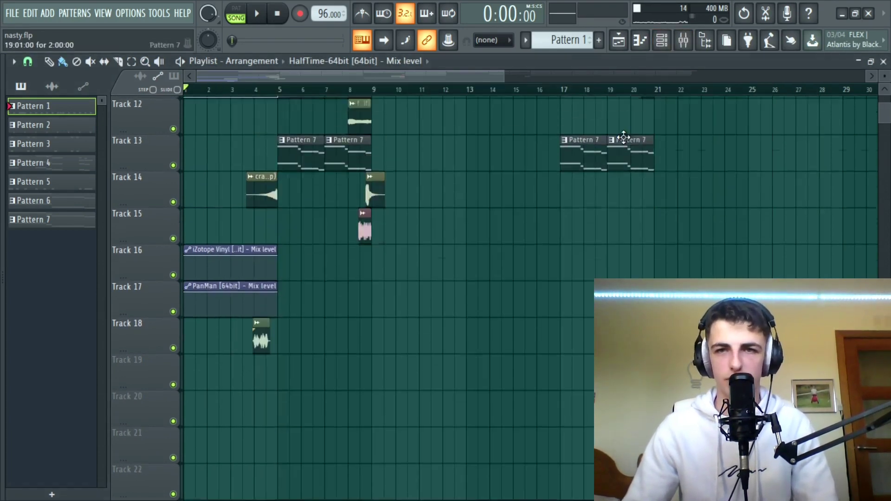
- Show the PanMan plugin on mixer Insert 1 and move its window fully into view
left_click(683, 40)
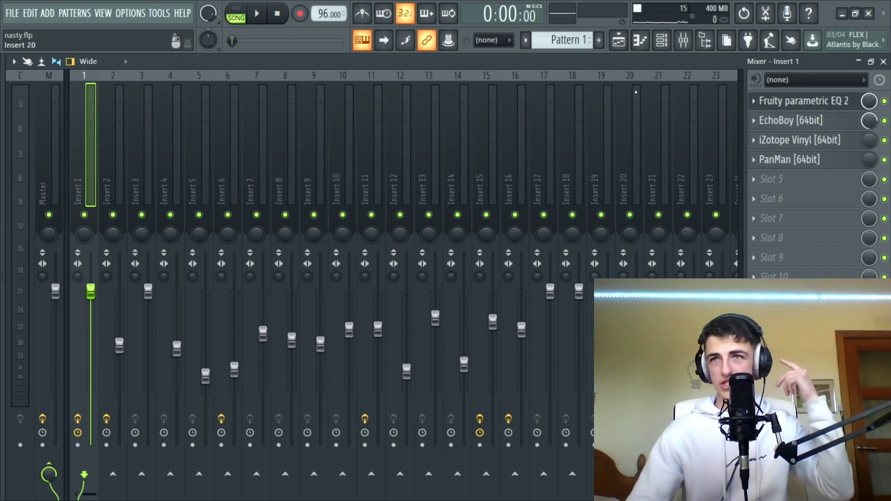
left_click(800, 159)
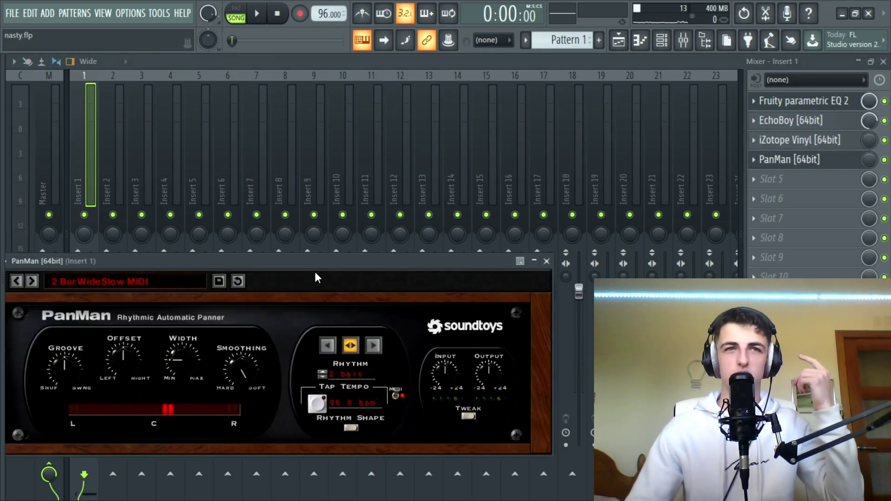
left_click_drag(315, 278, 435, 168)
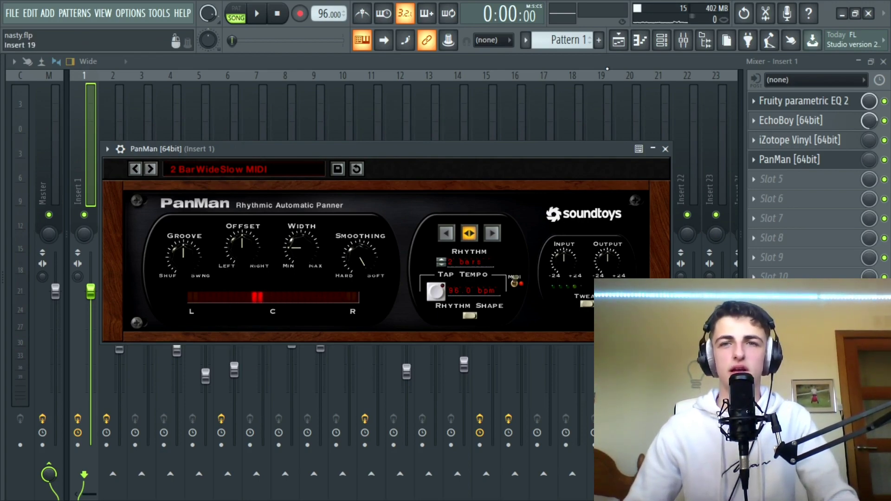
- Solo the sample on Track 1, select bars 1 to 4, and enable the PanMan automation on Track 17
left_click(622, 41)
scroll(207, 378, "up", 6)
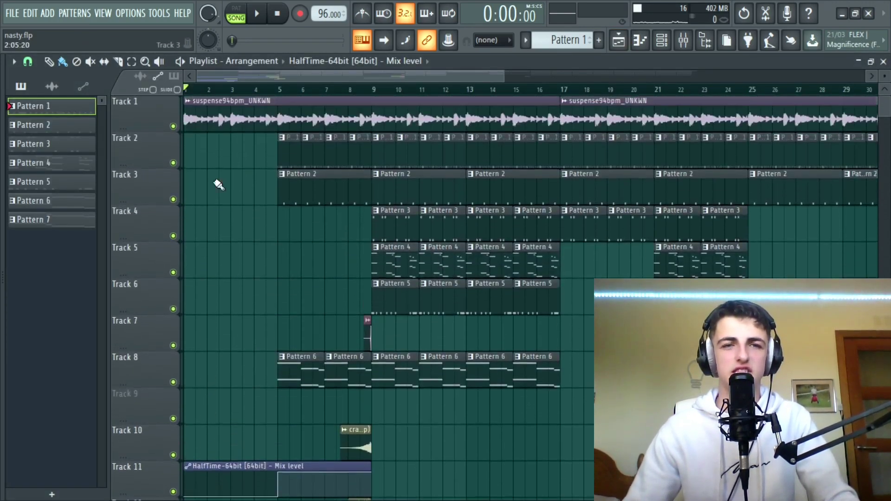
right_click(173, 126)
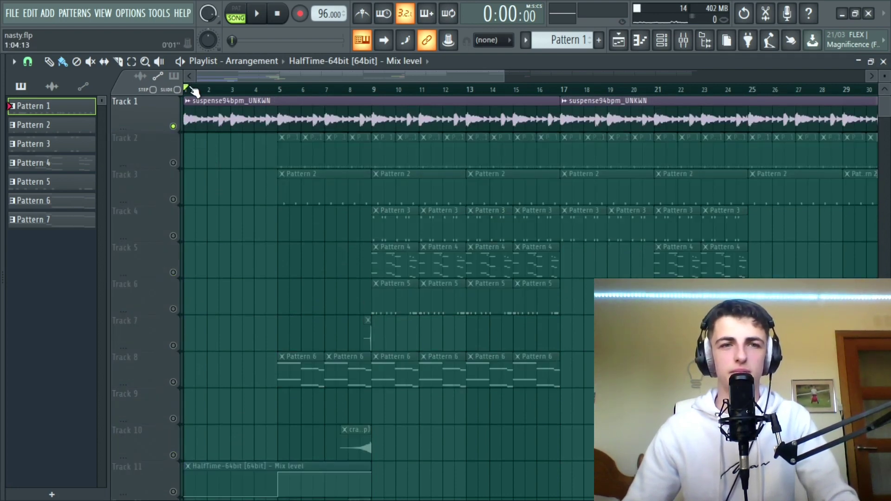
left_click_drag(194, 91, 278, 89)
scroll(351, 316, "down", 5)
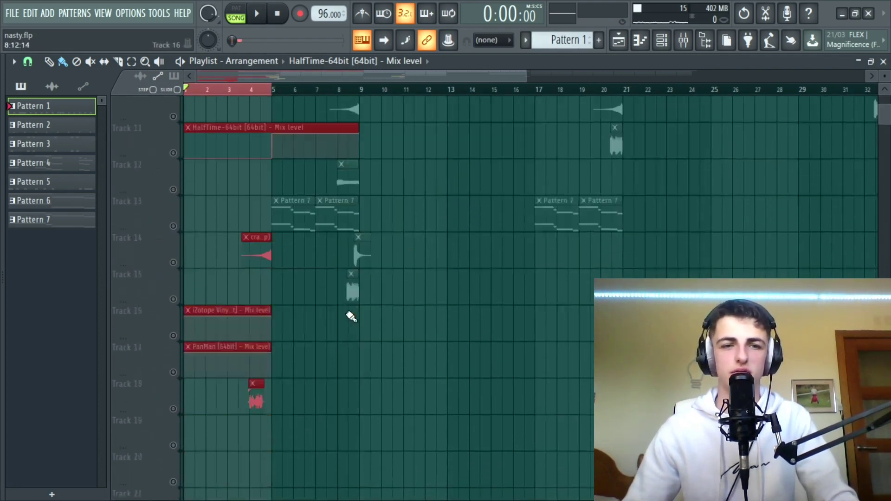
scroll(351, 317, "down", 1)
left_click(173, 345)
- Play the soloed sample with the PanMan plugin on Insert 1 open to watch its panning meter, and stop
left_click(683, 41)
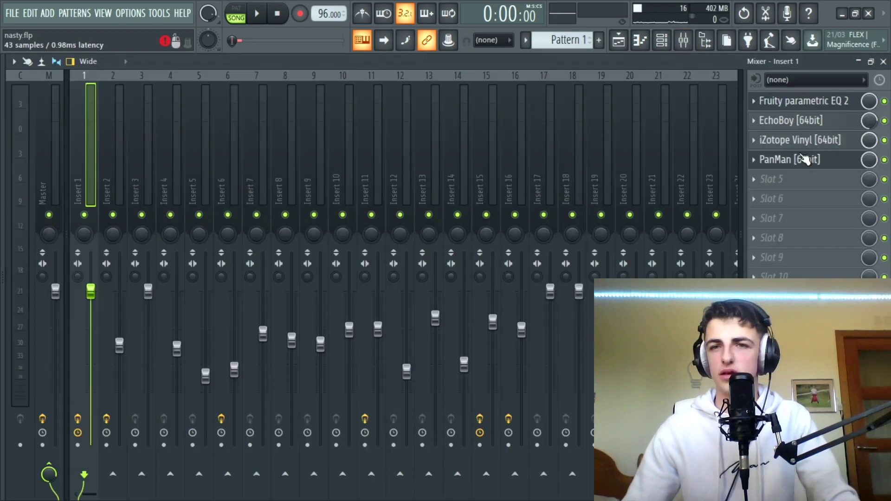
left_click(801, 159)
left_click_drag(496, 149, 703, 155)
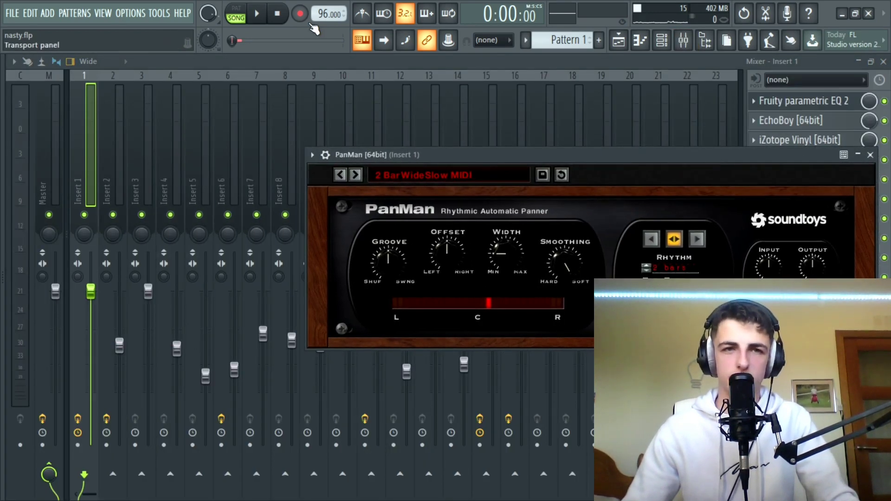
key("space")
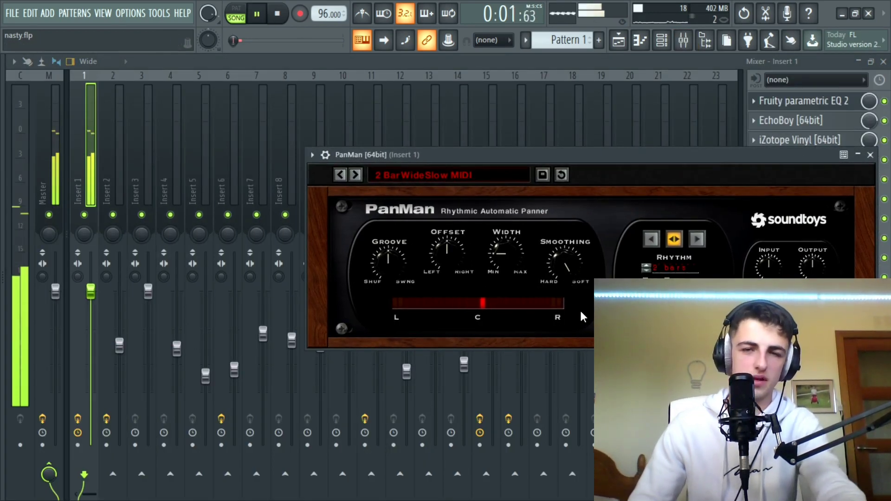
key("space")
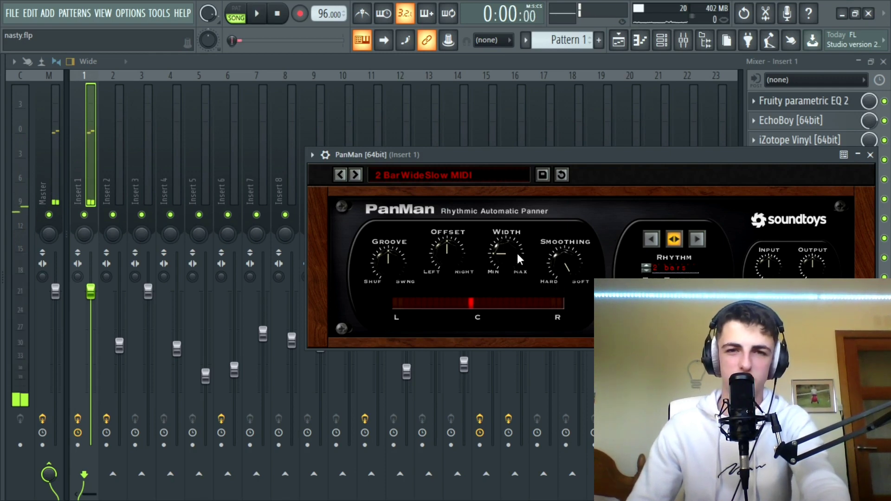
- Set PanMan's Width to 105 degrees, play the sample to hear the wider panning, and stop
mouse_move(510, 255)
left_mouse_down()
mouse_move(512, 180)
mouse_move(514, 251)
left_mouse_up()
key("space")
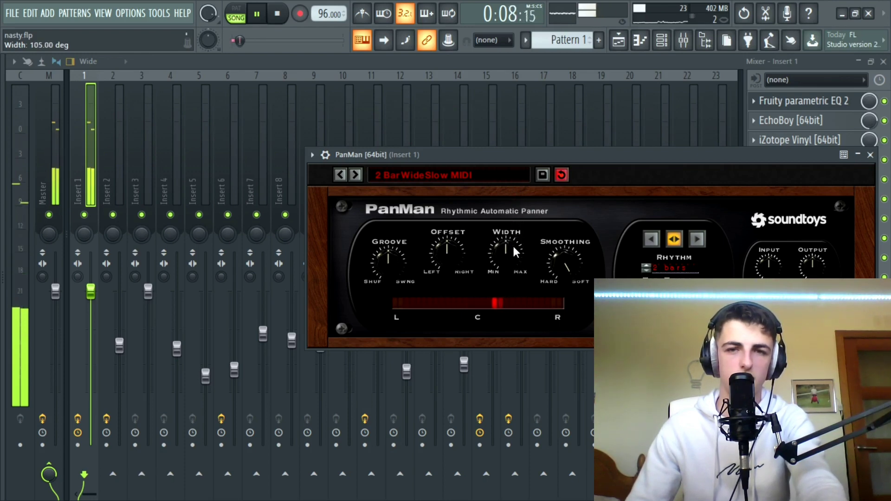
key("space")
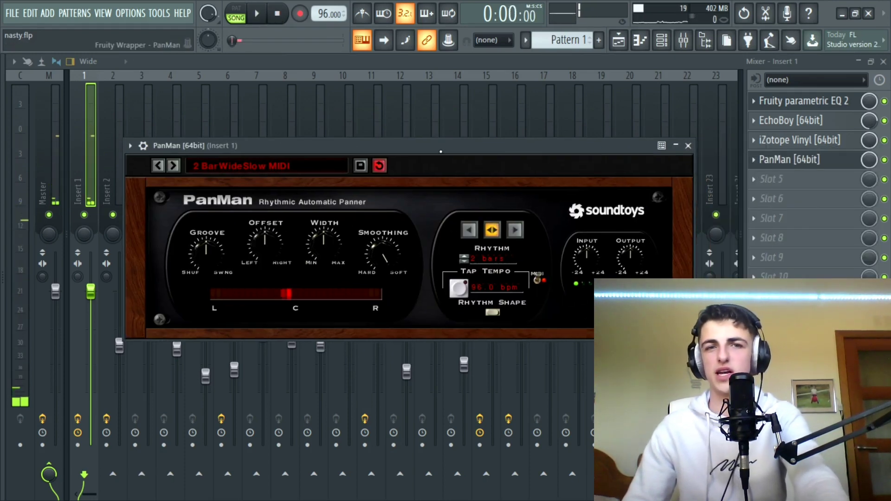
left_click_drag(576, 147, 499, 173)
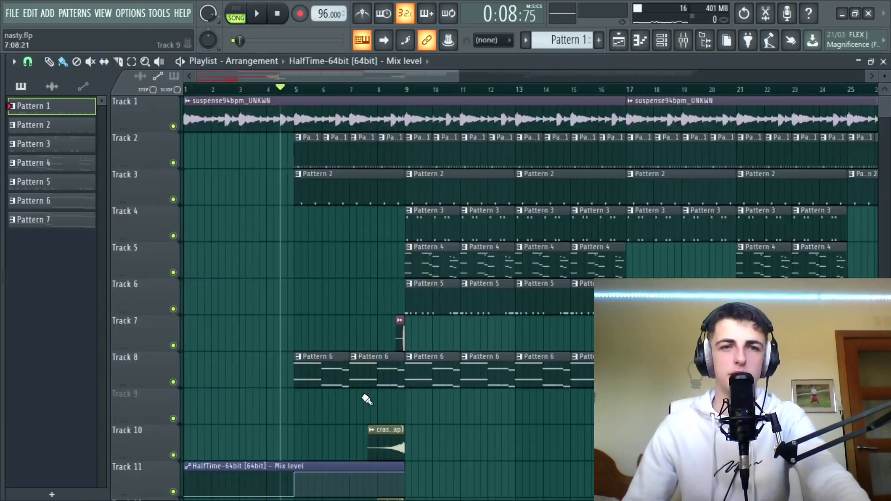
- Look over the playlist's pattern, effect and automation clips and return playback to the start
scroll(364, 369, "down", 2)
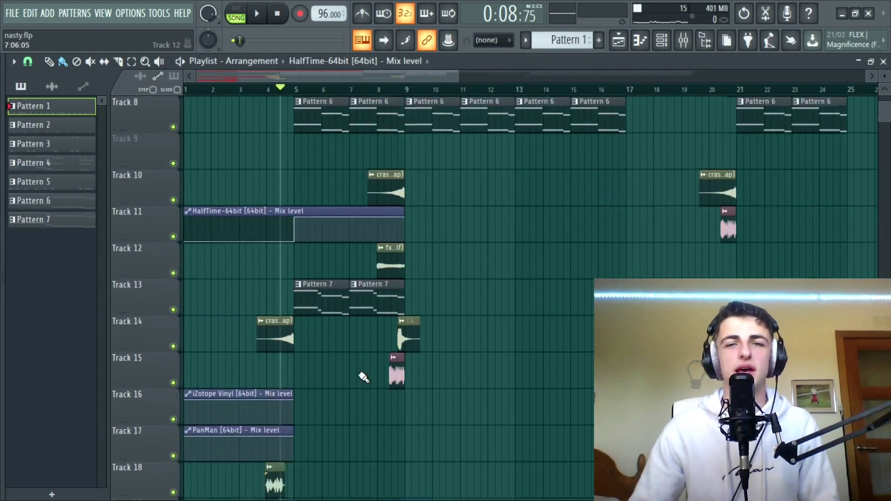
scroll(309, 385, "up", 8)
key("space")
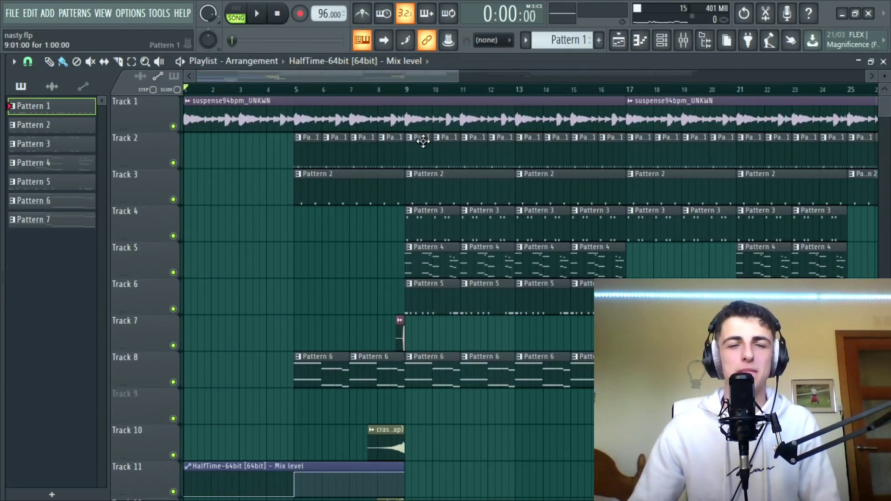
scroll(361, 109, "down", 3)
- Play the full arrangement from the start and follow its pattern, effect and automation clips through the first 18 bars
key("space")
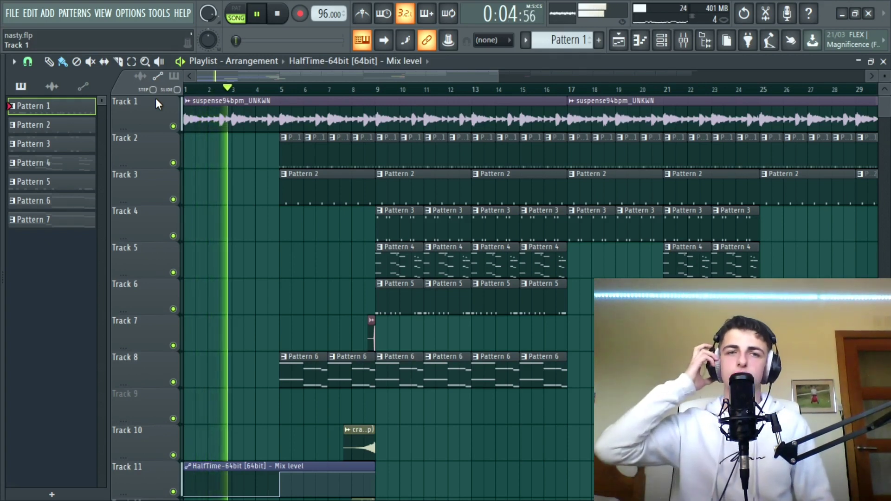
scroll(349, 234, "down", 2)
scroll(349, 234, "down", 3)
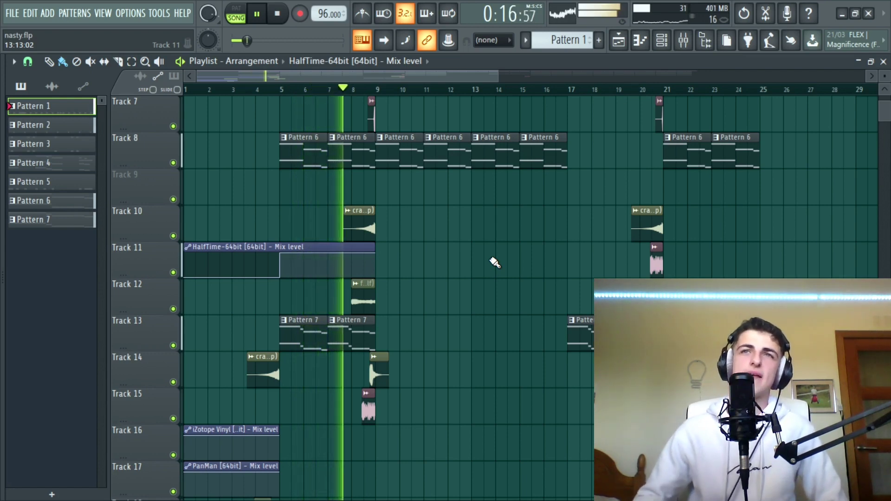
scroll(513, 253, "up", 5)
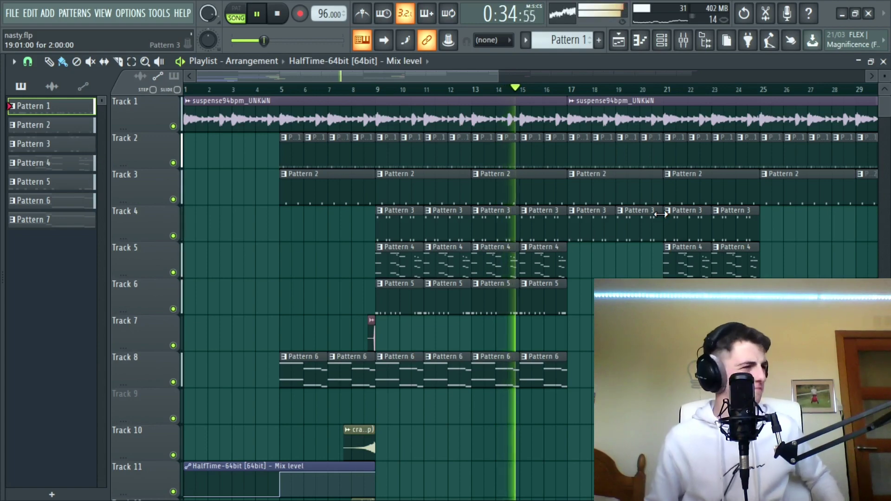
scroll(510, 297, "down", 4)
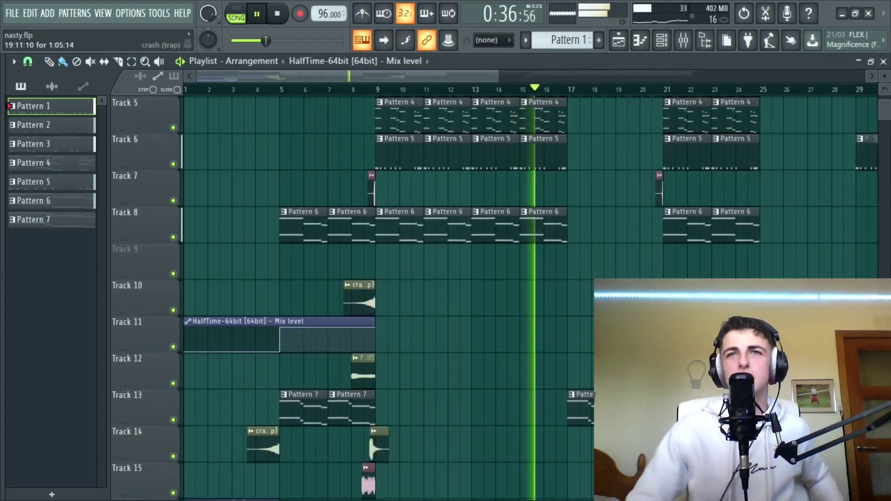
scroll(510, 296, "up", 4)
scroll(510, 297, "down", 2)
scroll(510, 297, "down", 3)
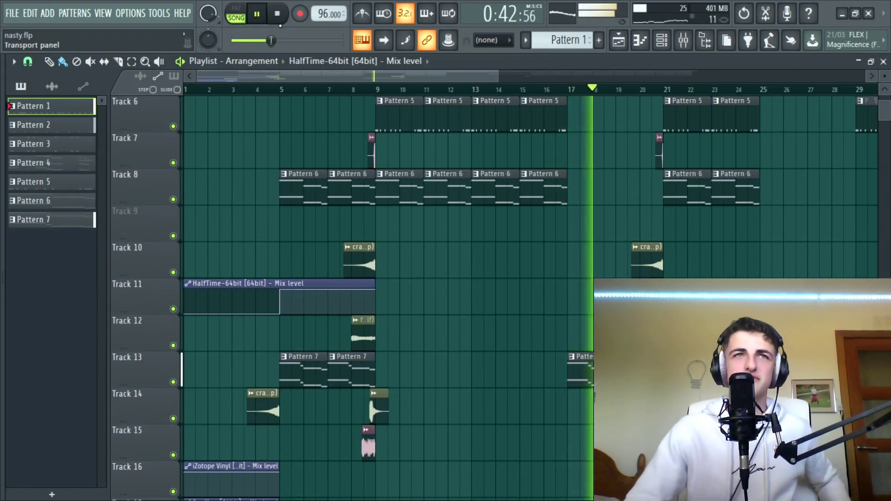
scroll(690, 215, "up", 5)
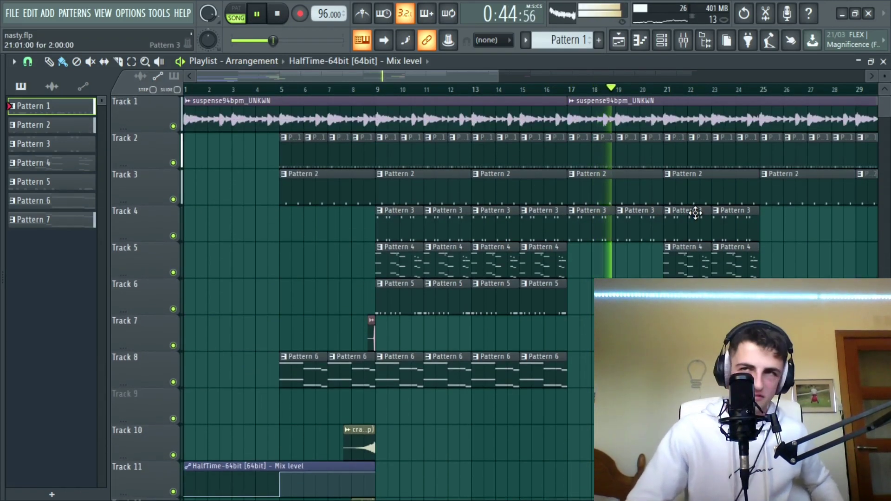
- Examine the pattern and effect clips between bars 18 and 24 while they play, and stop playback
scroll(711, 265, "down", 3)
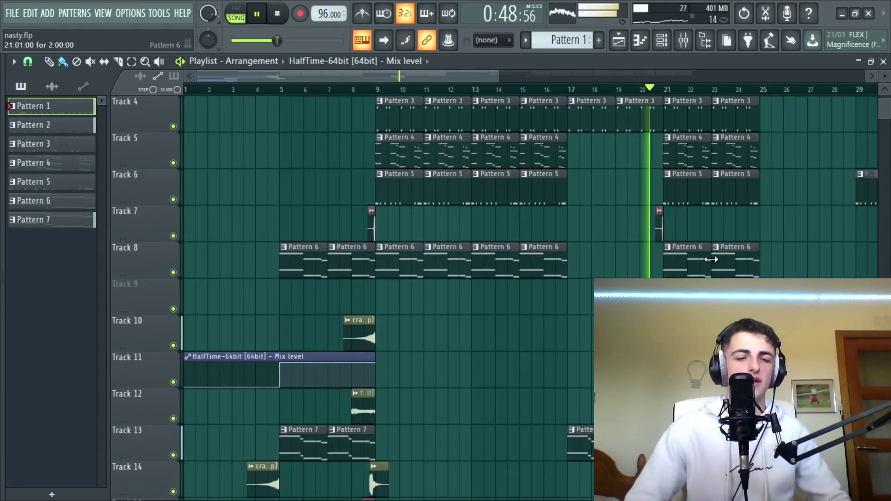
scroll(727, 255, "up", 3, "ctrl")
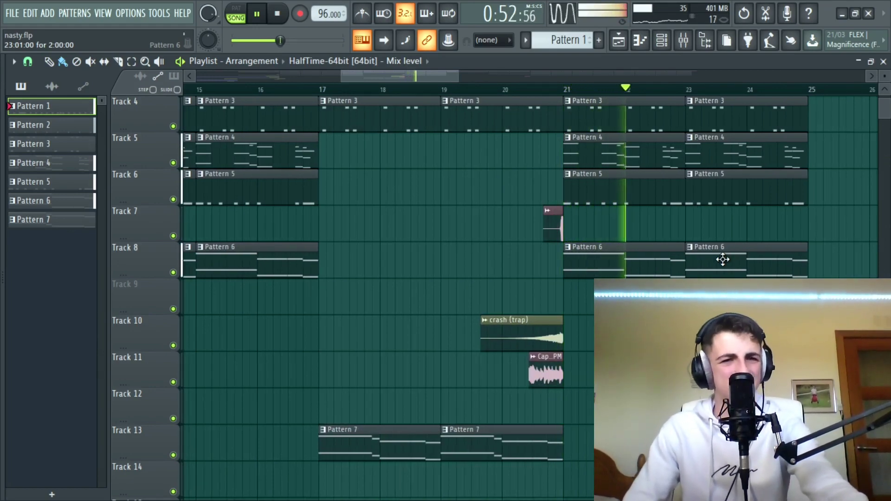
scroll(722, 260, "up", 3)
scroll(722, 260, "down", 5, "ctrl")
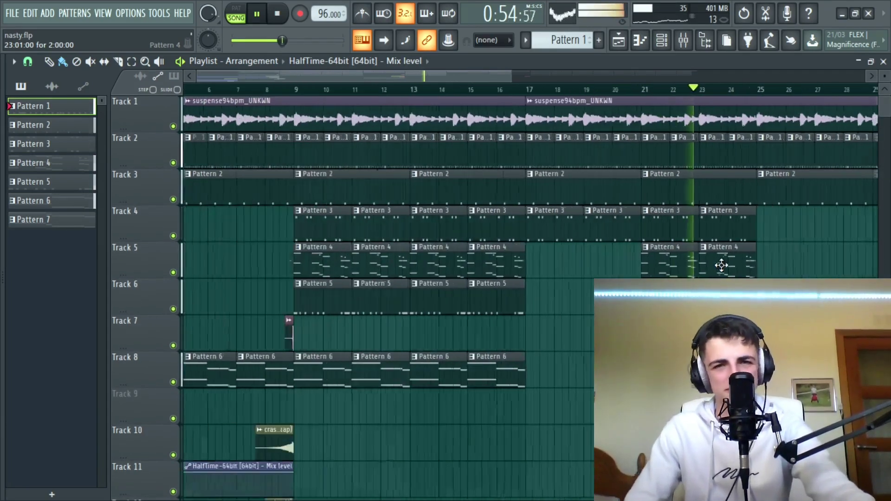
scroll(722, 269, "down", 2)
scroll(722, 269, "down", 1)
scroll(719, 264, "down", 2, "ctrl")
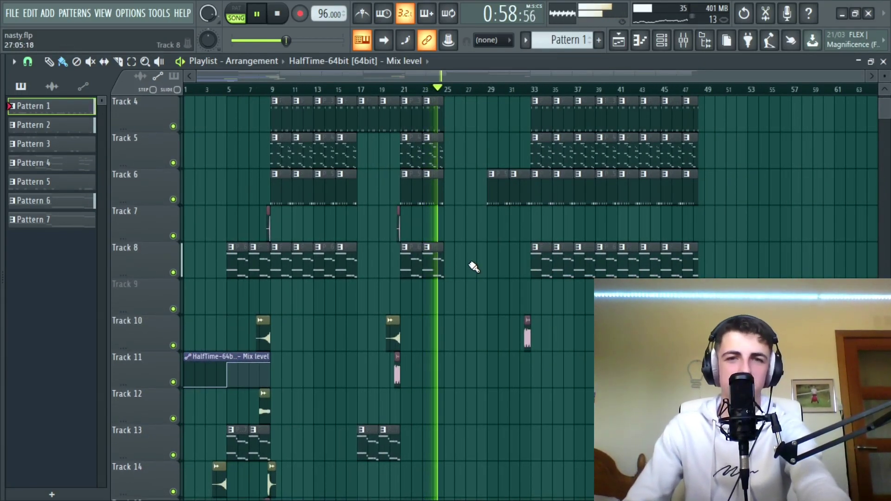
key("space")
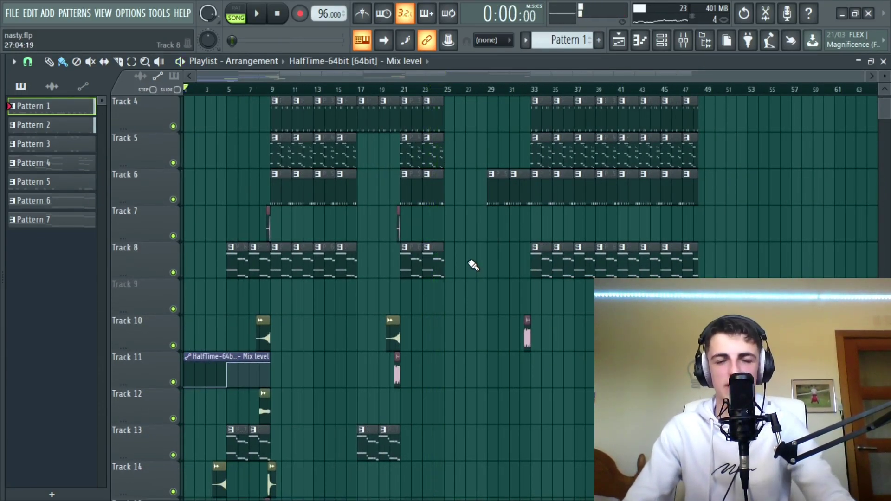
- Look over the complete stopped arrangement from Track 1 down to the automation and effect clips on Tracks 10 to 18
scroll(465, 248, "up", 2)
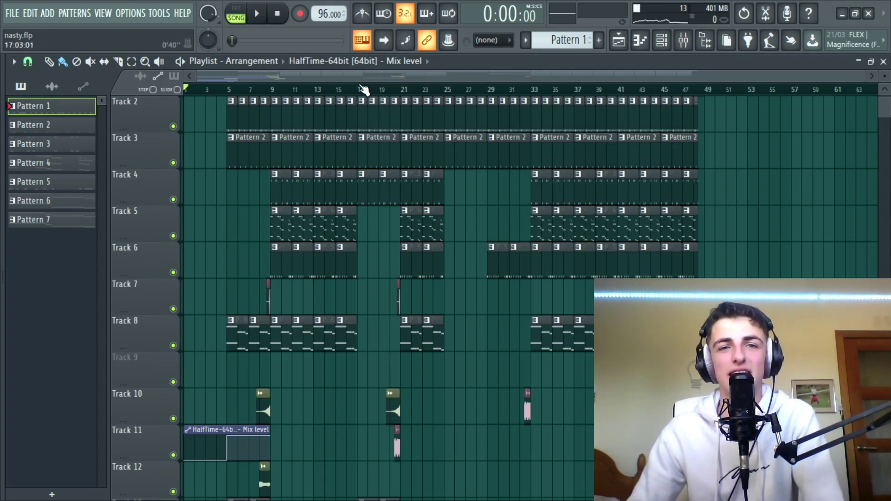
scroll(204, 249, "down", 5)
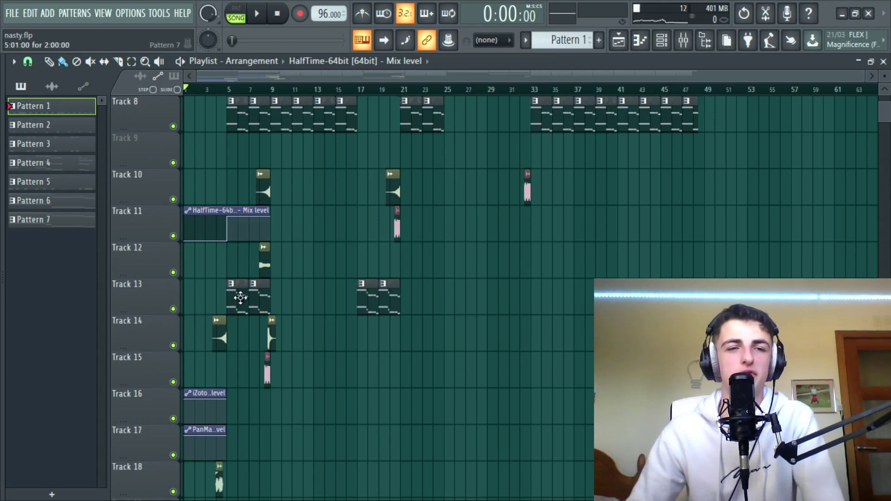
scroll(239, 236, "up", 6)
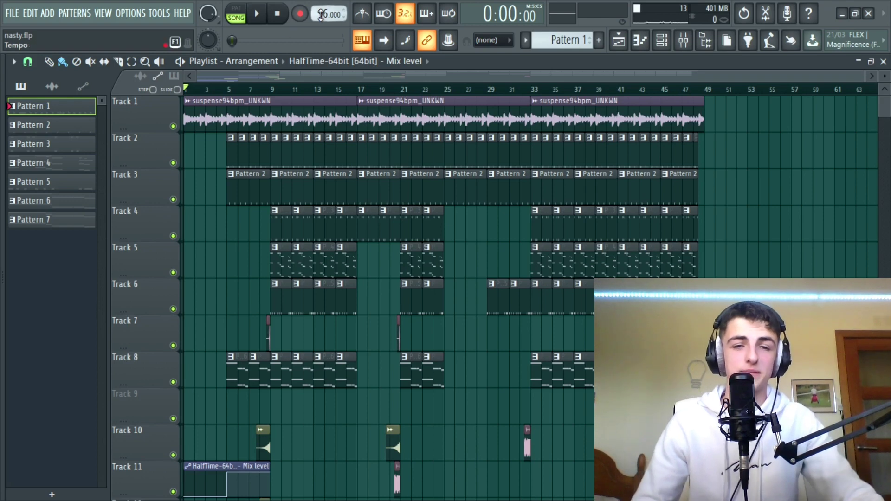
- Open the Windows Start menu
key("super")
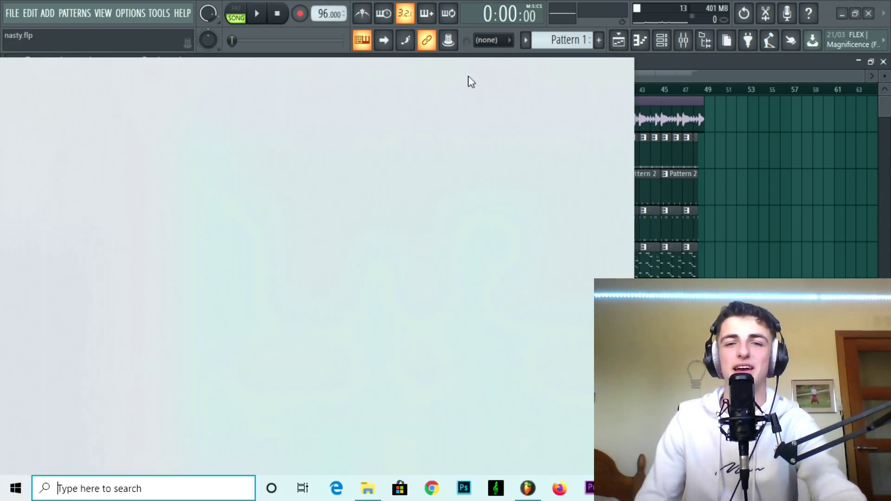